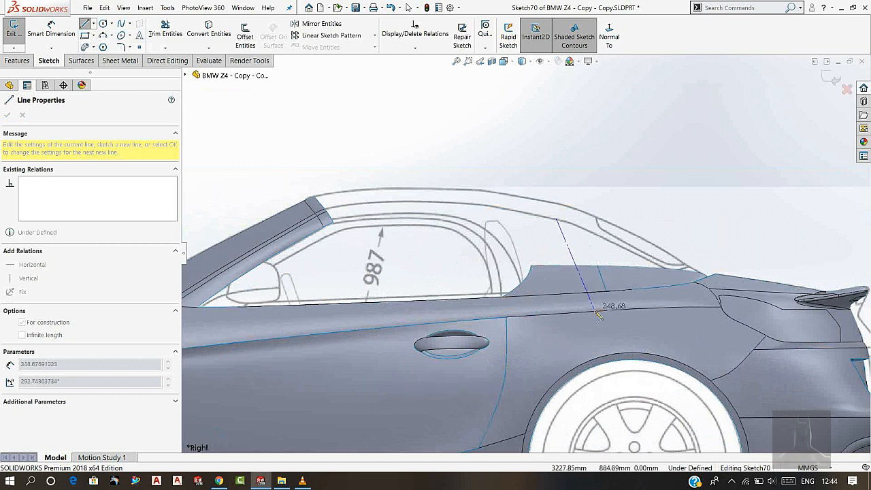
Sketch a slanted construction line about 349 mm long behind the side window, and a perpendicular one about 193 mm long from its midpoint.
click(599, 318)
right_click(603, 199)
click(621, 249)
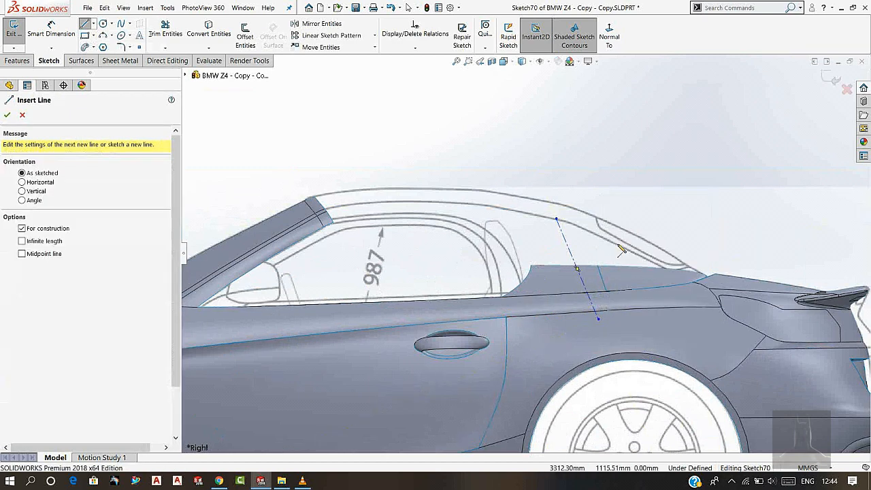
click(577, 270)
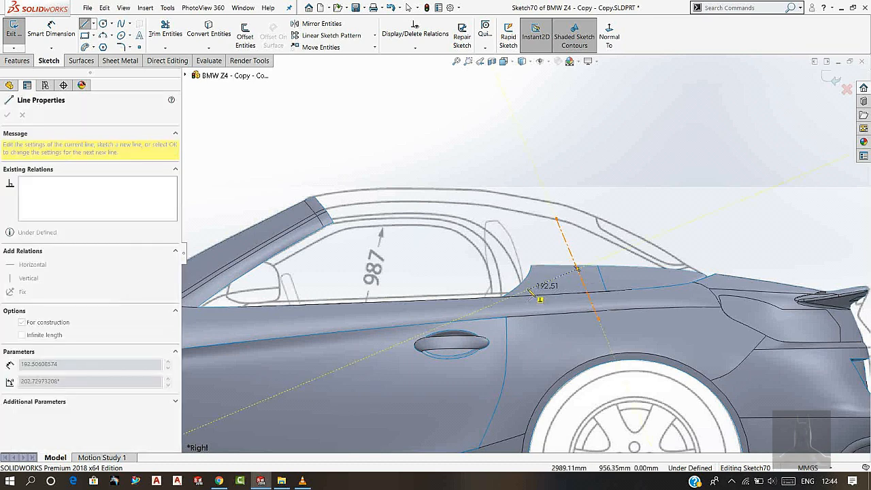
key(Escape)
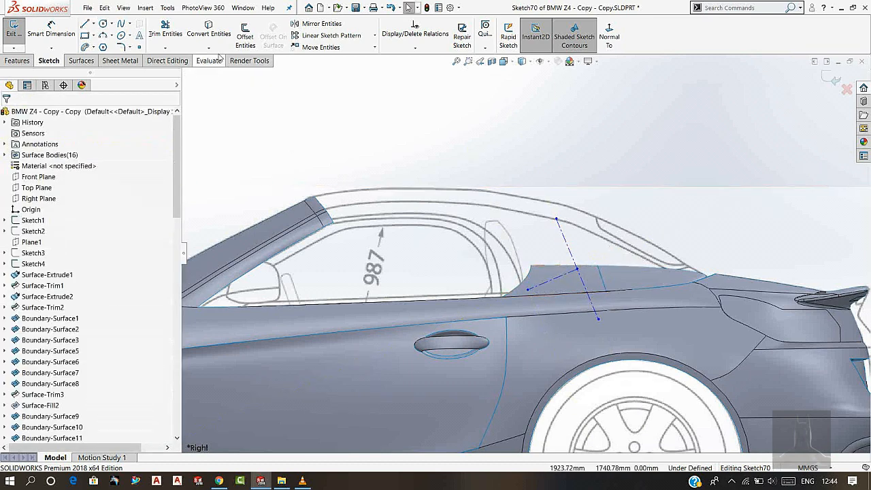
Trim away the upper half of the long slanted construction line and exit the sketch.
click(166, 29)
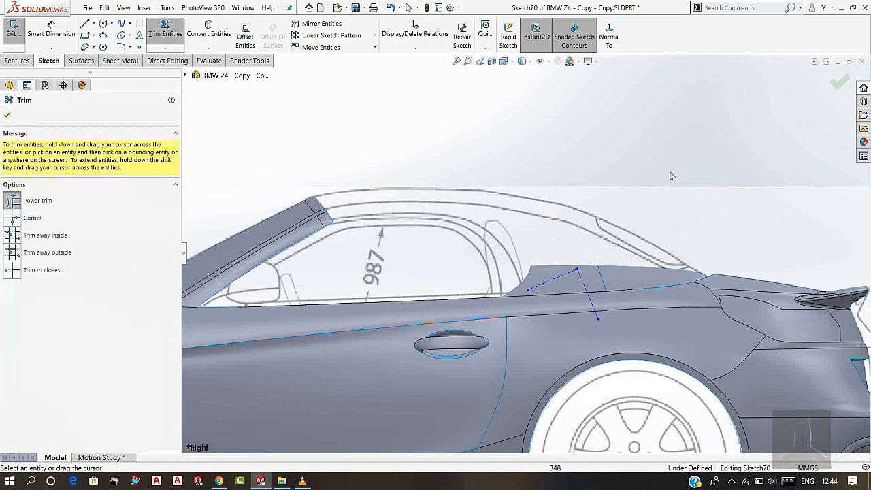
key(Escape)
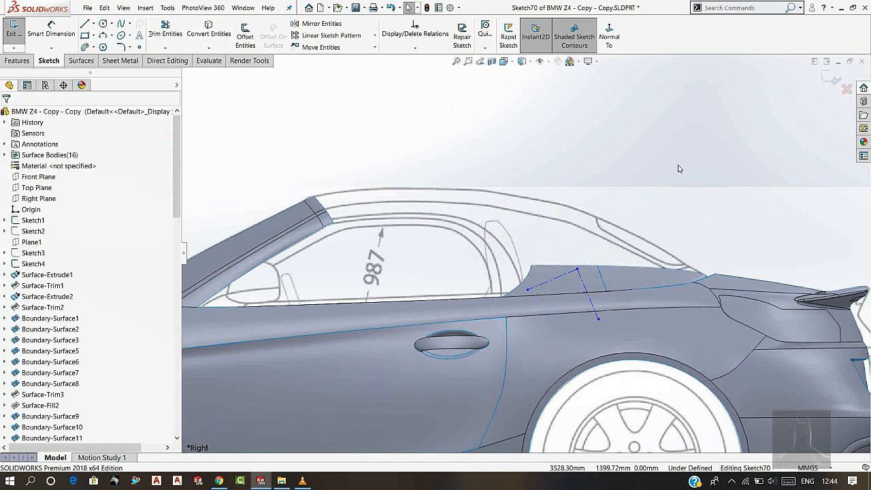
click(830, 78)
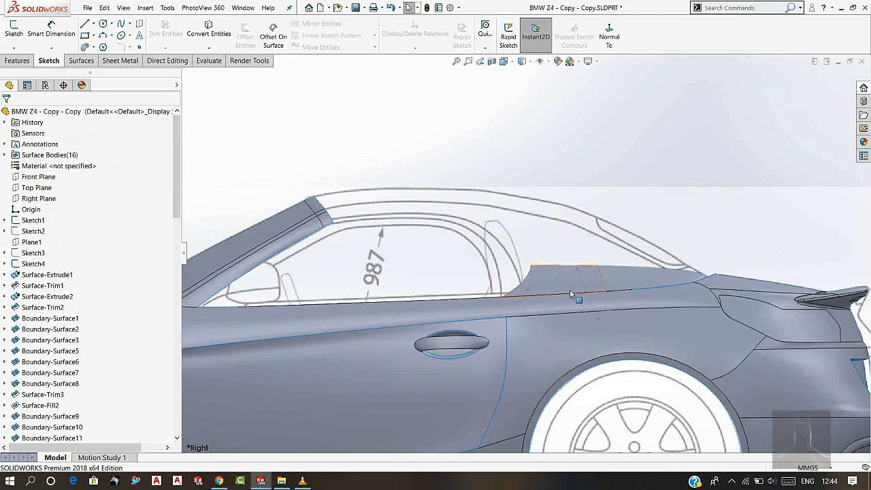
Create a reference plane perpendicular to the short construction line, coincident with its endpoint on the slanted line.
click(29, 62)
click(447, 32)
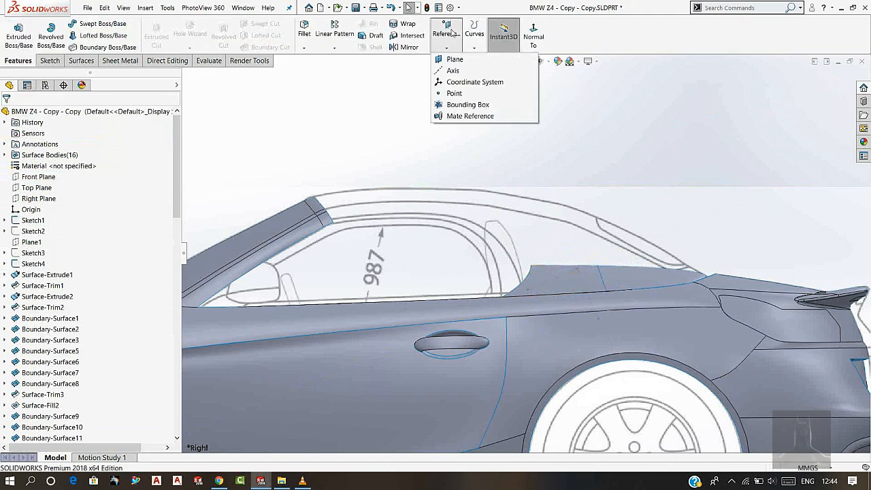
click(454, 60)
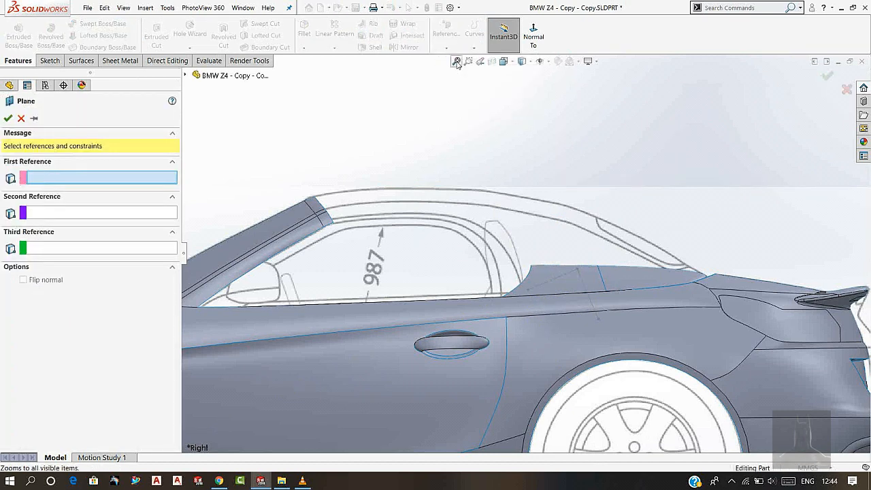
click(568, 267)
scroll(578, 278, down, 5)
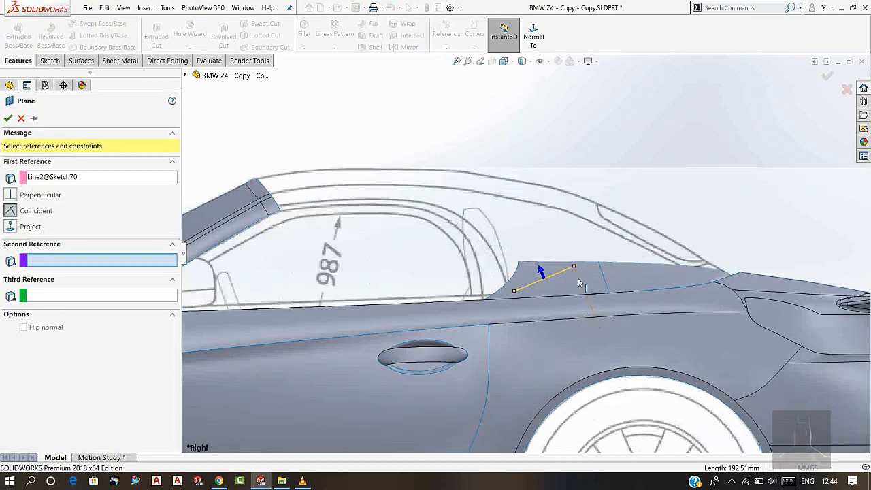
click(542, 228)
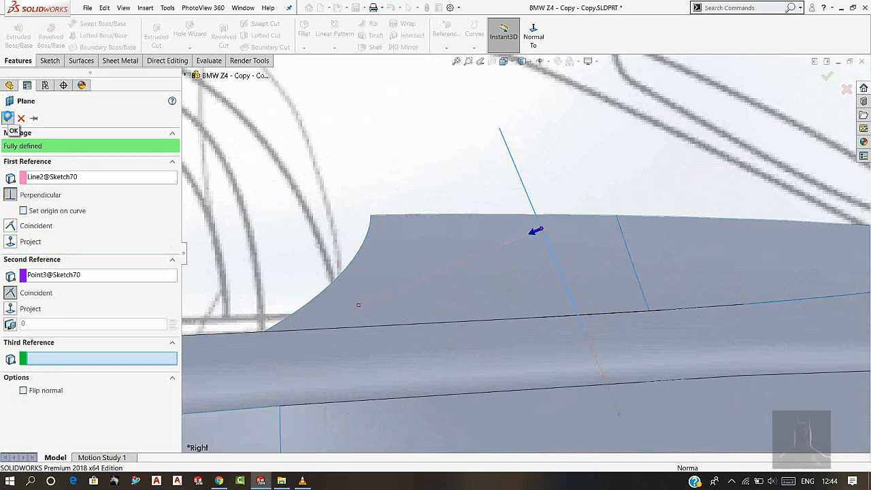
click(8, 118)
click(379, 153)
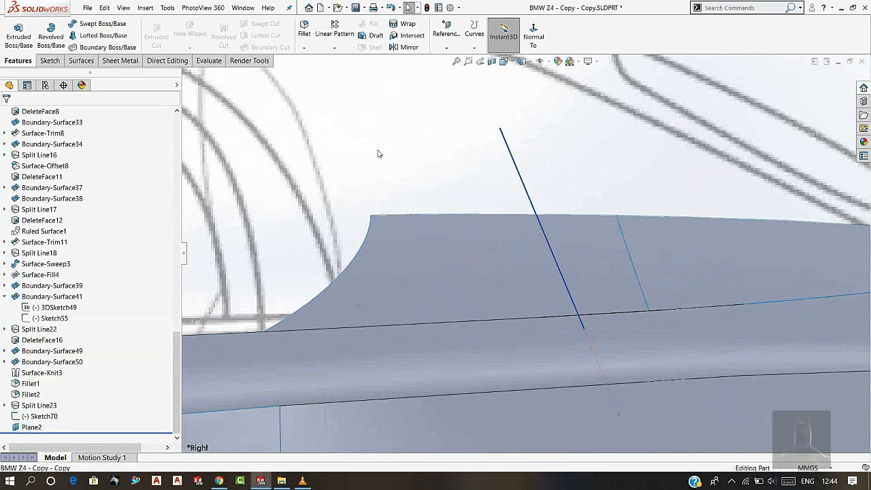
Start a sketch on the new slanted plane and orient the view normal to it.
scroll(409, 170, up, 5)
mouse_move(408, 170)
middle_down()
mouse_move(443, 275)
mouse_move(423, 258)
mouse_move(431, 209)
mouse_move(418, 255)
mouse_move(434, 246)
middle_up()
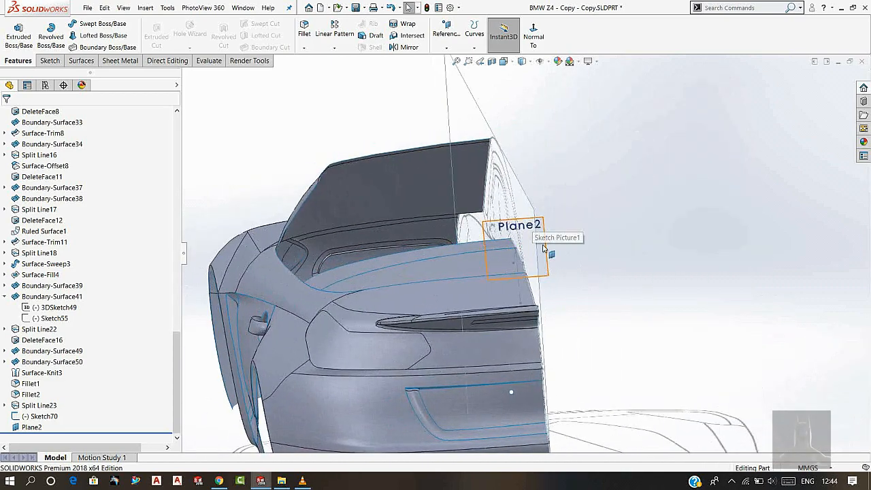
click(547, 266)
click(578, 227)
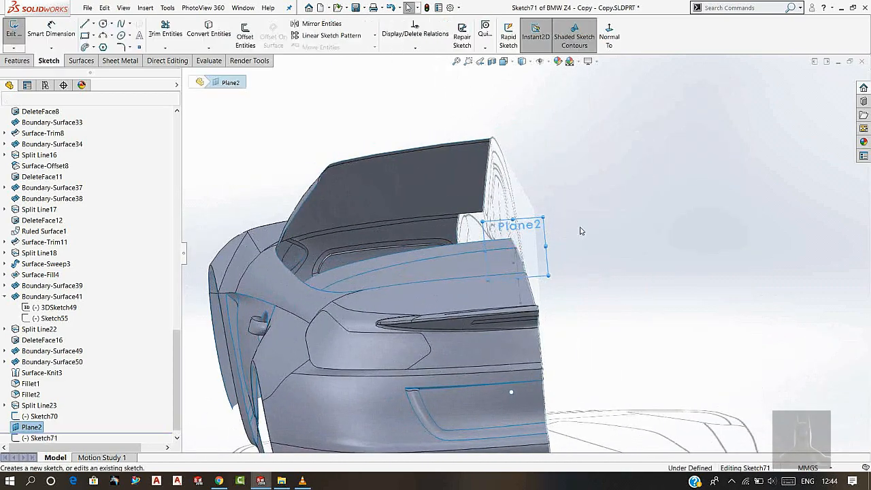
click(608, 37)
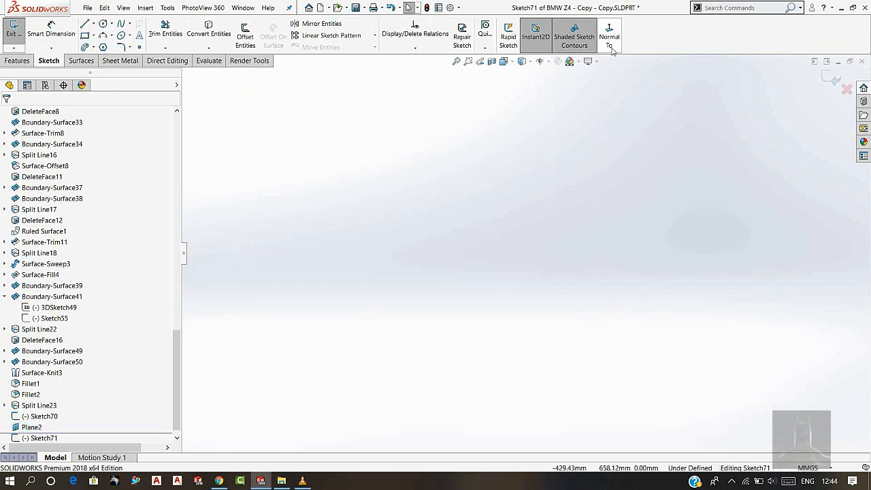
scroll(568, 248, up, 4)
scroll(301, 318, down, 5)
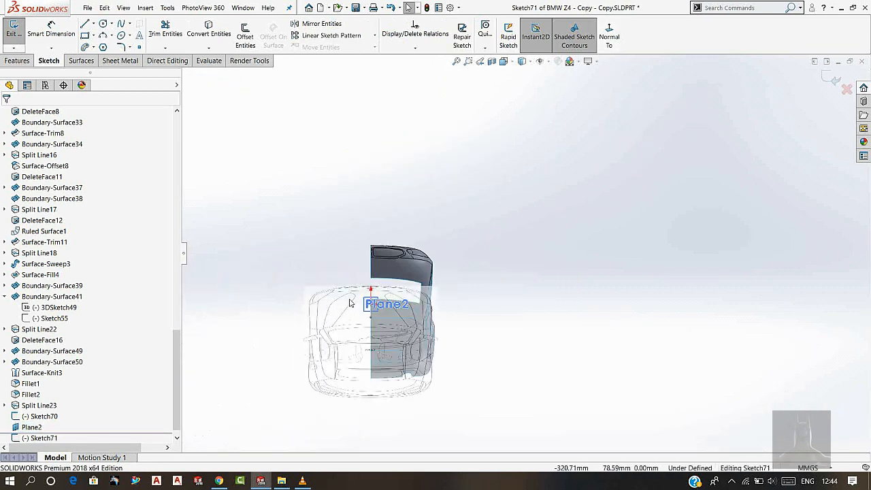
Hide the reference sketch pictures and planes, and set the Back view on the rear deck area.
click(540, 60)
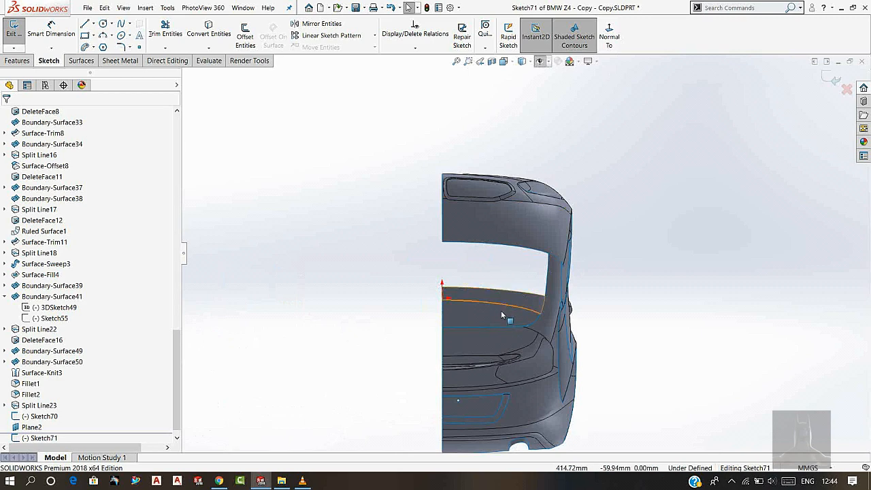
scroll(474, 309, down, 2)
scroll(471, 304, up, 2)
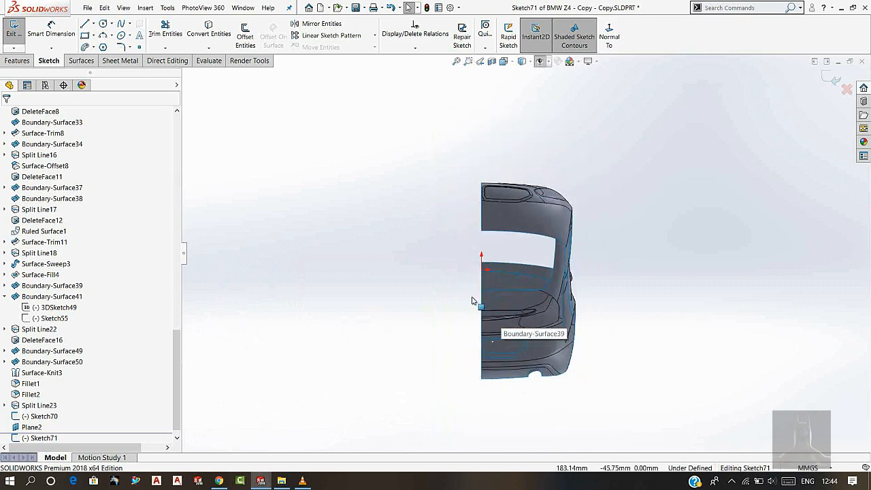
middle_drag(483, 282, 536, 462)
key(space)
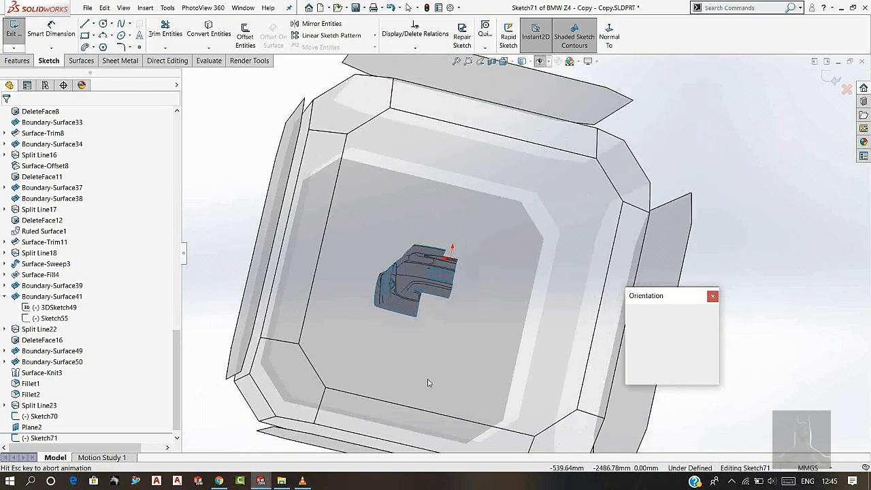
click(394, 321)
scroll(522, 164, down, 4)
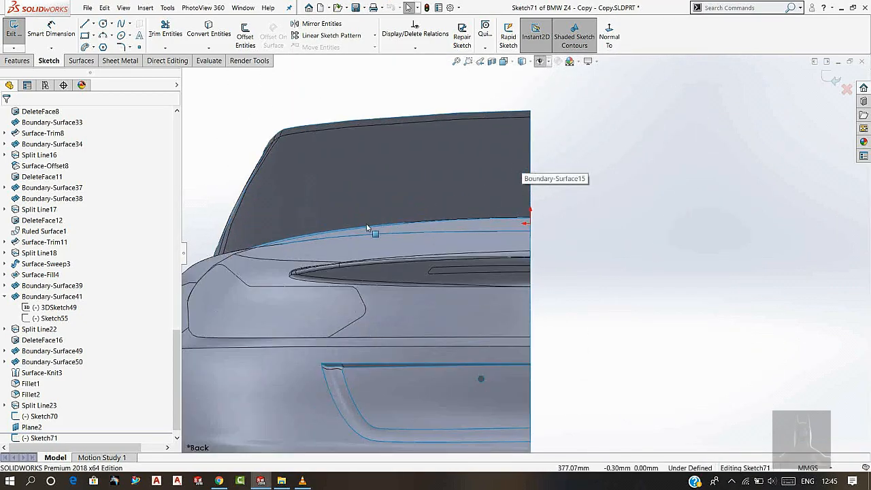
scroll(366, 227, down, 2)
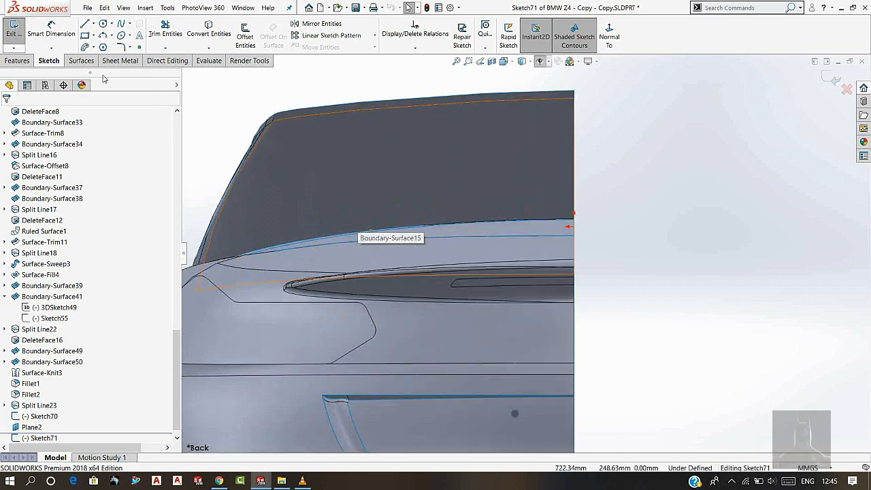
Sketch a slanted line rising from the rear deck edge, continued by a horizontal line about 60 mm long toward the car's centre.
click(84, 24)
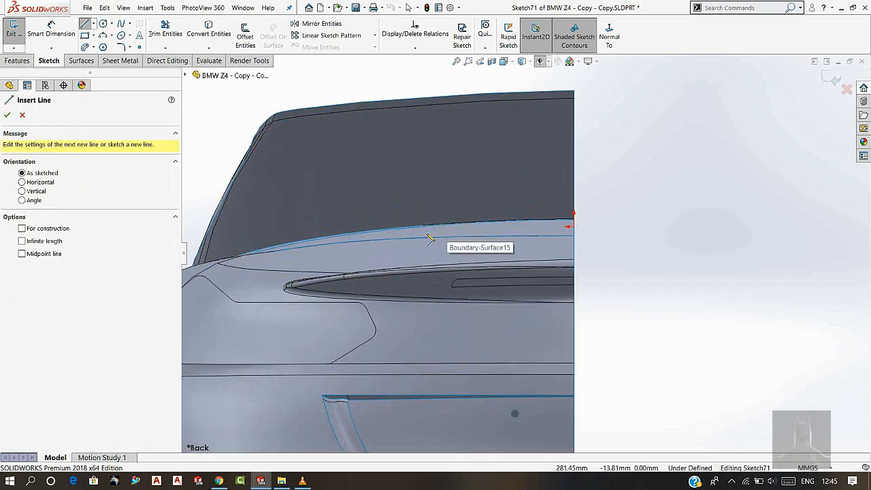
click(428, 232)
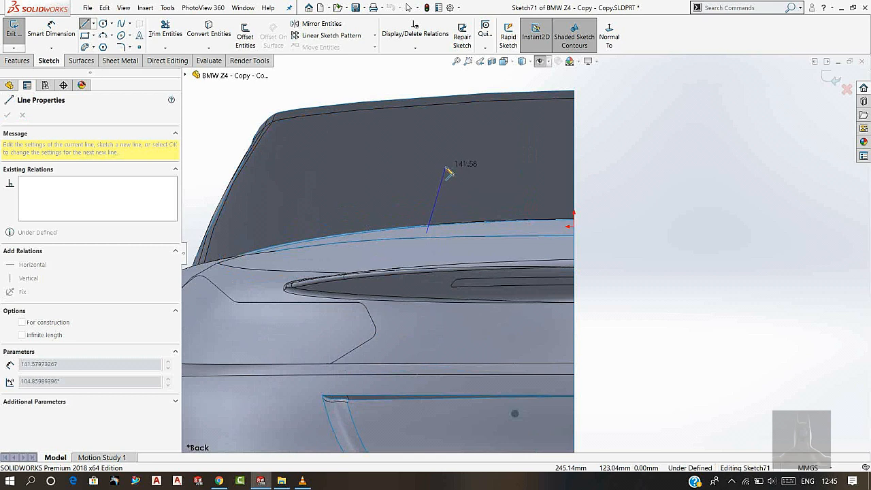
click(444, 168)
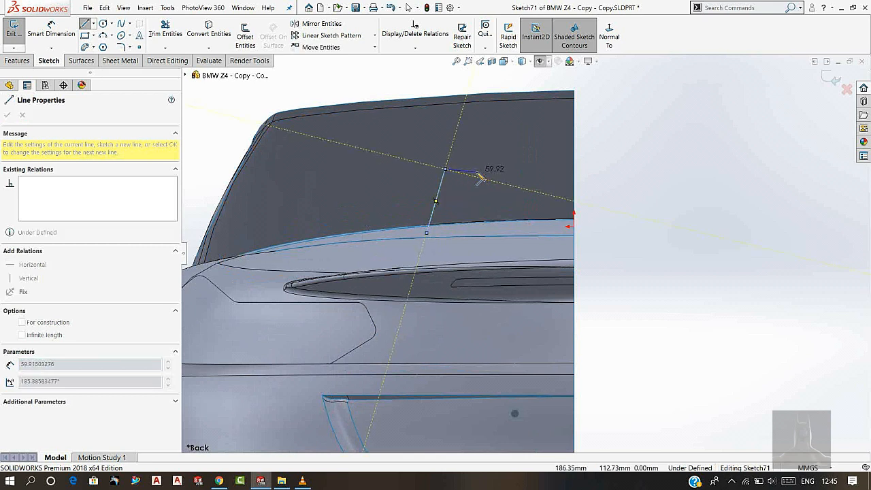
click(477, 168)
right_click(564, 142)
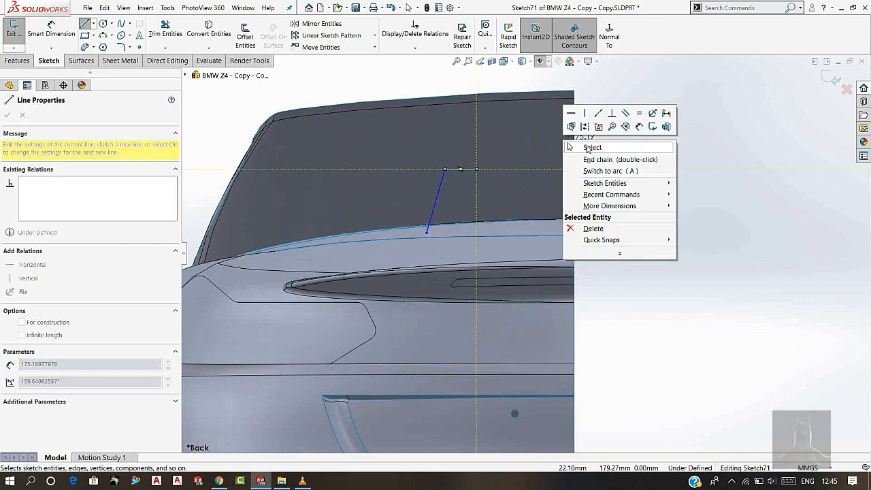
click(586, 148)
Dimension the angle between the horizontal line and the slanted line as 110°.
scroll(433, 171, down, 1)
scroll(450, 190, down, 2)
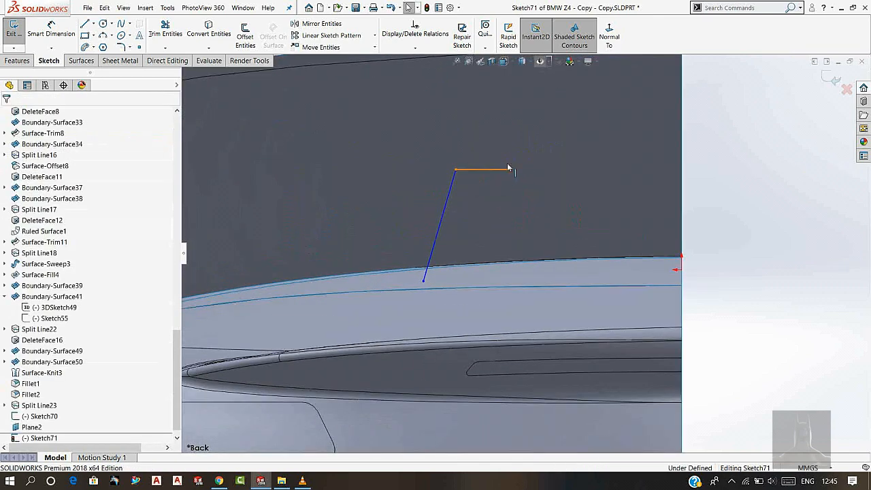
click(507, 168)
key(Escape)
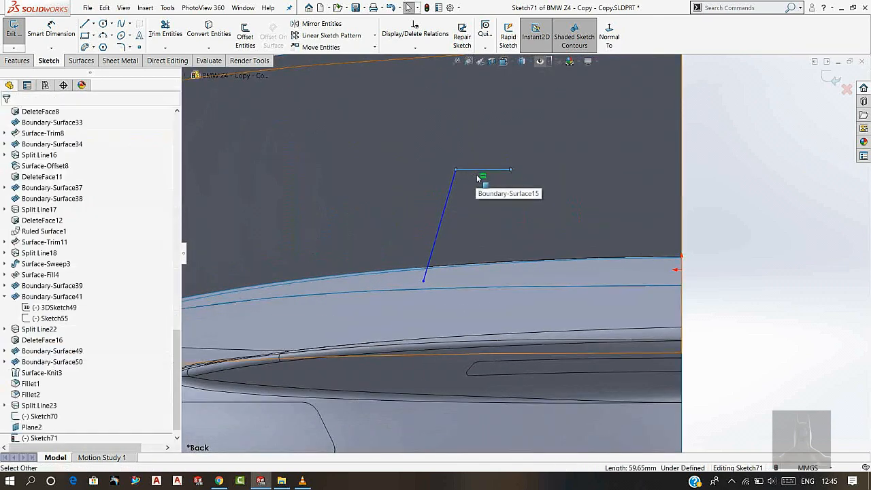
scroll(464, 179, down, 2)
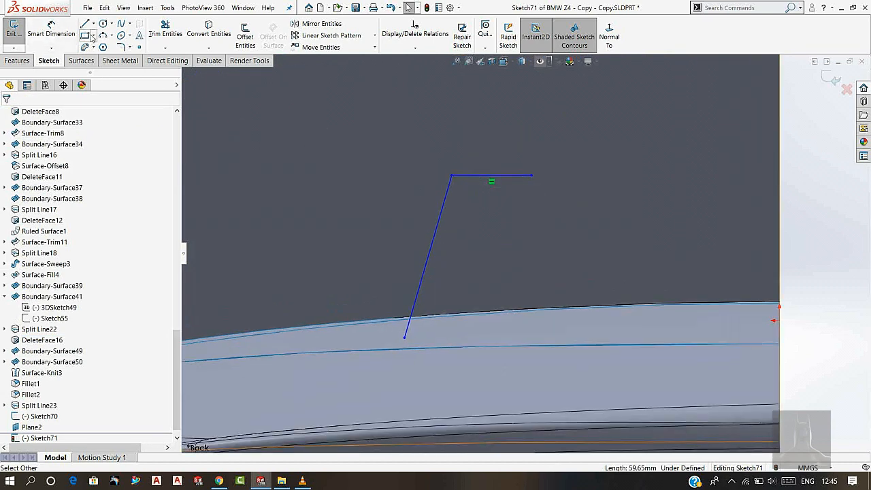
click(51, 28)
click(466, 185)
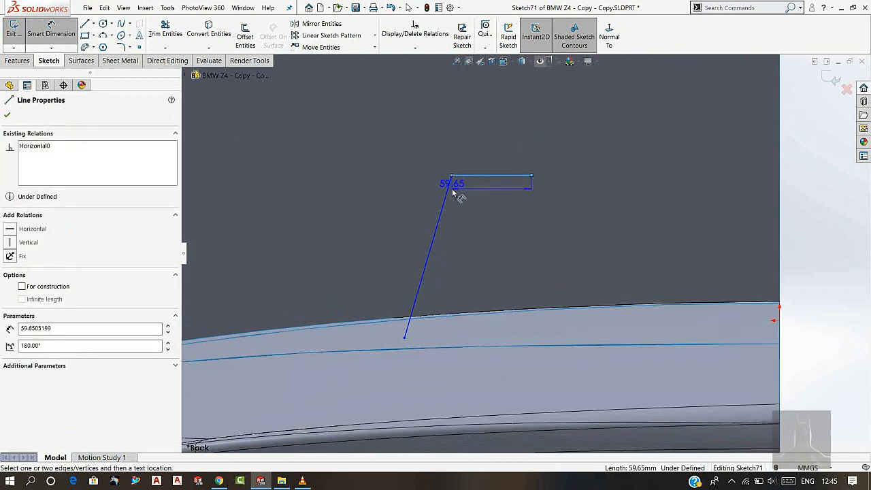
click(451, 192)
click(474, 212)
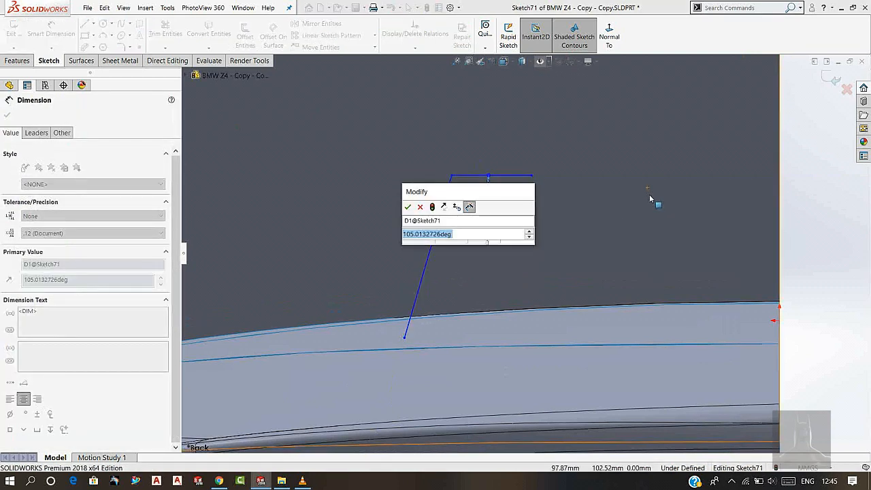
text(110)
key(Return)
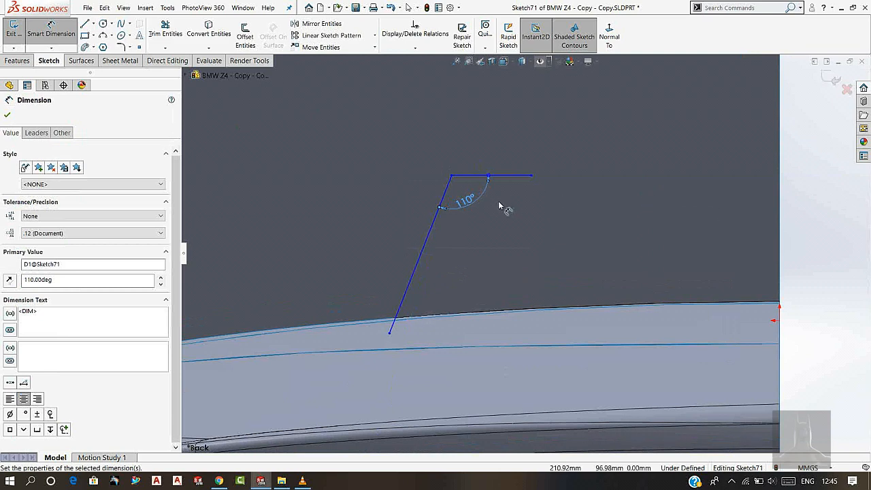
Set the angle between the two sketch lines to 100°.
double_click(464, 199)
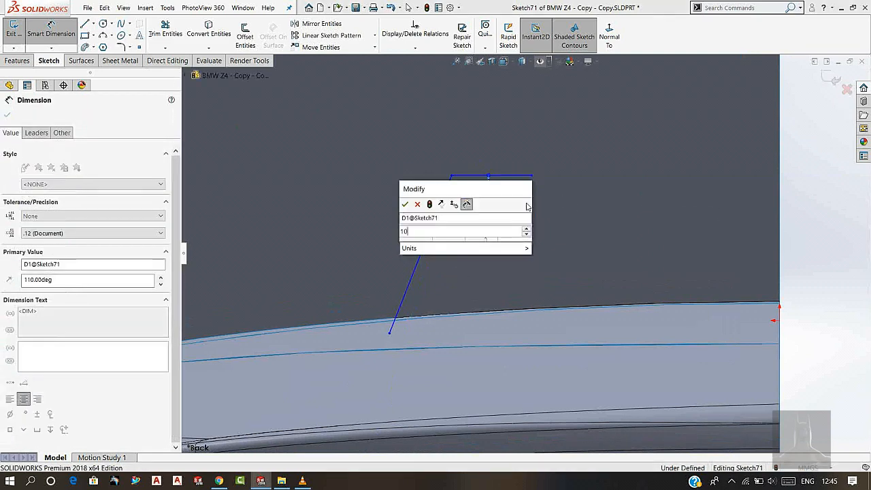
text(100)
key(Return)
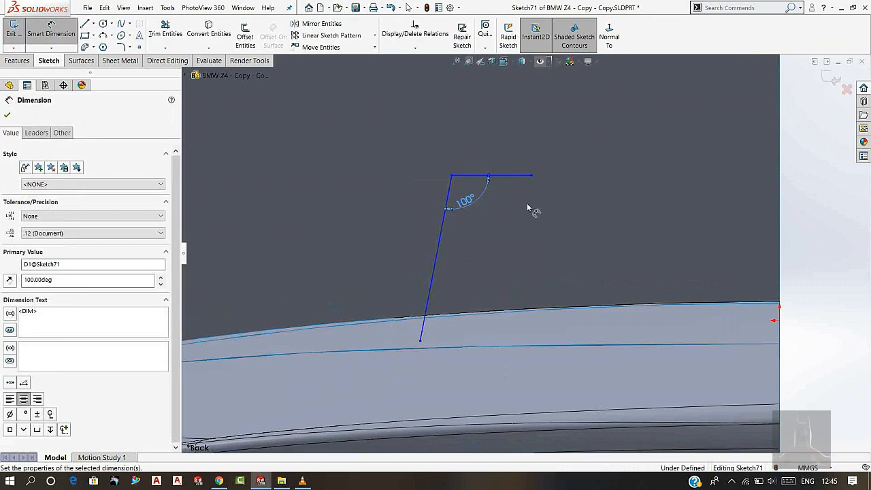
key(Escape)
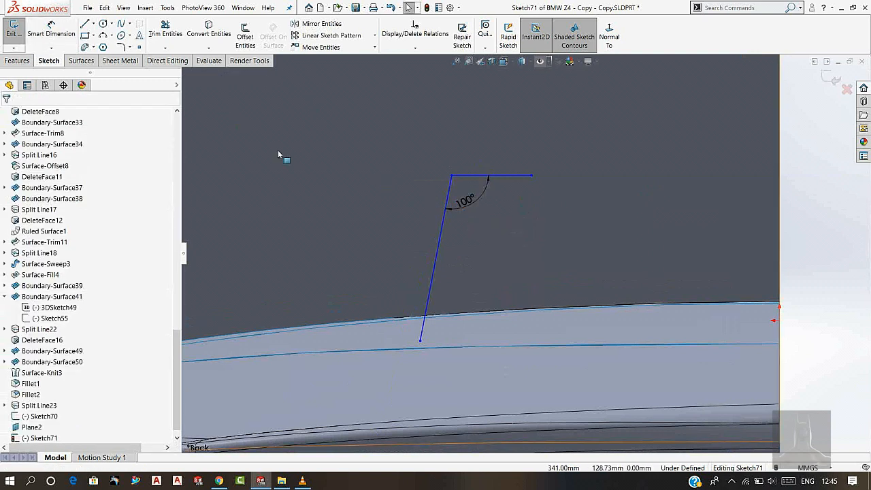
Round the corner between the horizontal and slanted sketch lines with a 35 mm sketch fillet, and finish the sketch.
click(121, 47)
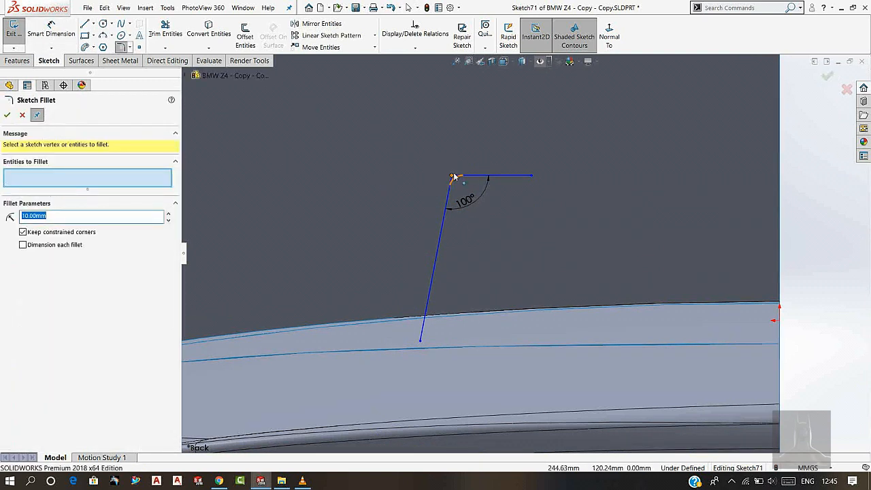
click(453, 177)
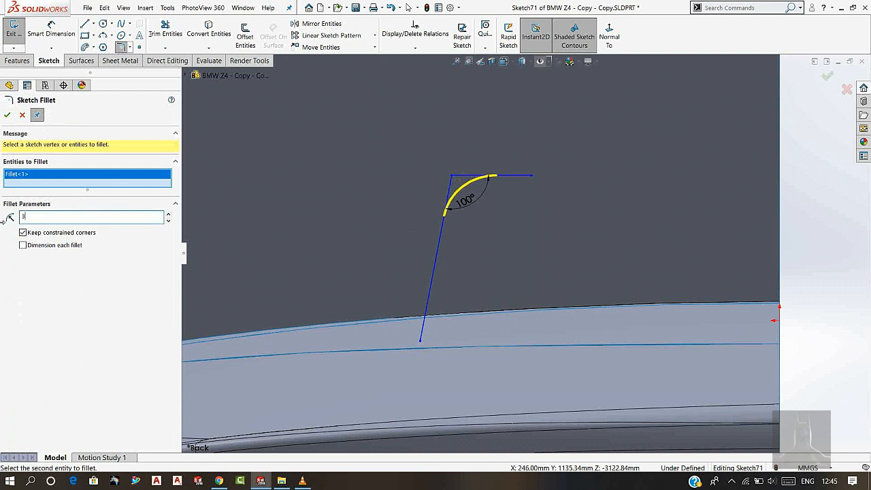
key(Return)
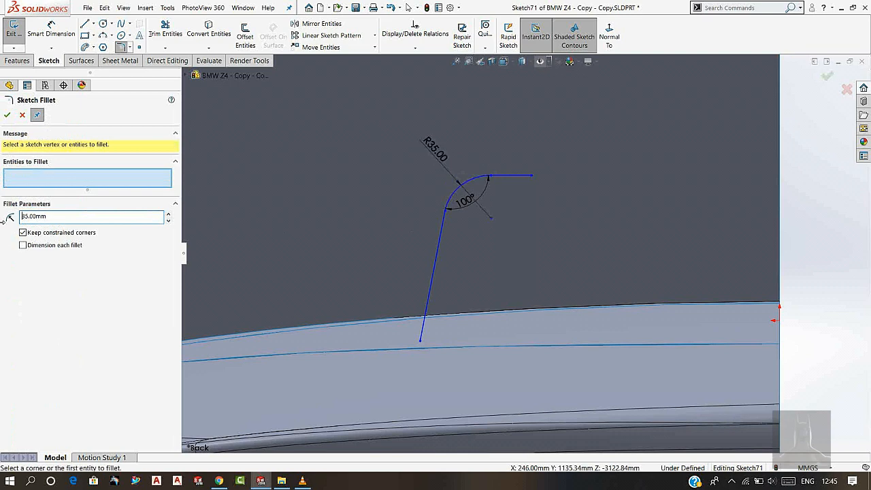
click(8, 115)
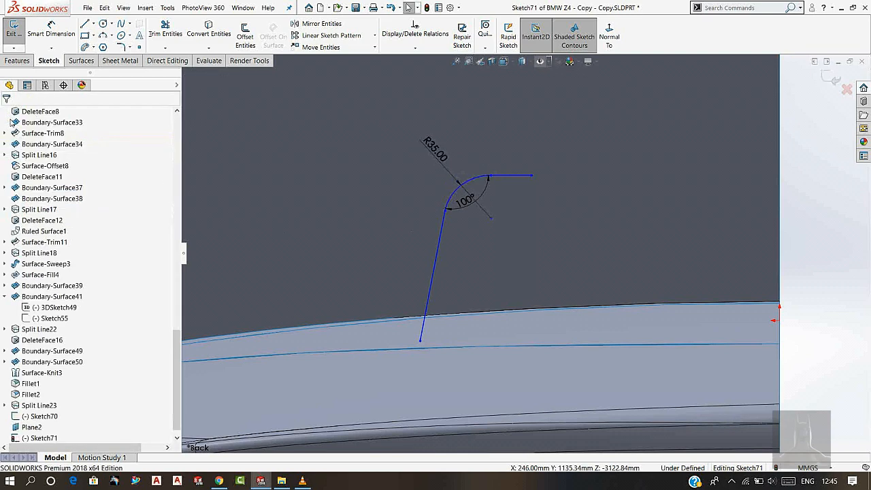
mouse_move(476, 272)
middle_down()
mouse_move(625, 299)
mouse_move(714, 266)
mouse_move(793, 253)
mouse_move(723, 247)
mouse_move(755, 167)
middle_up()
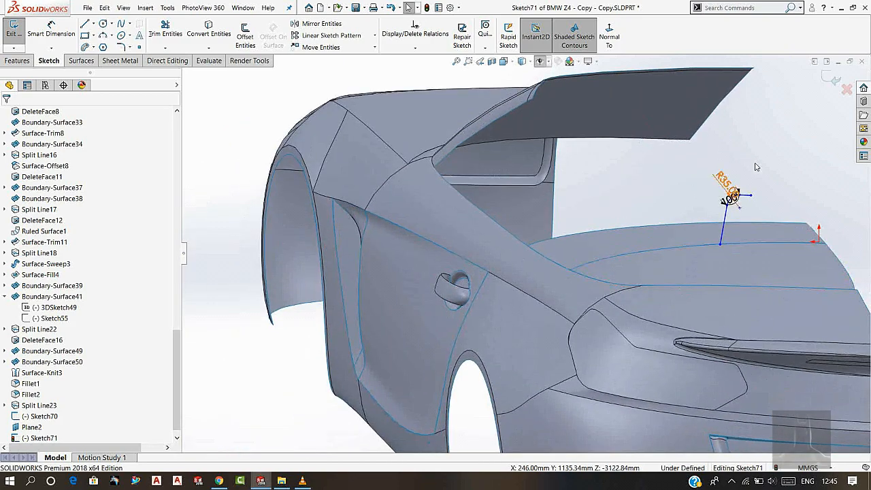
click(830, 80)
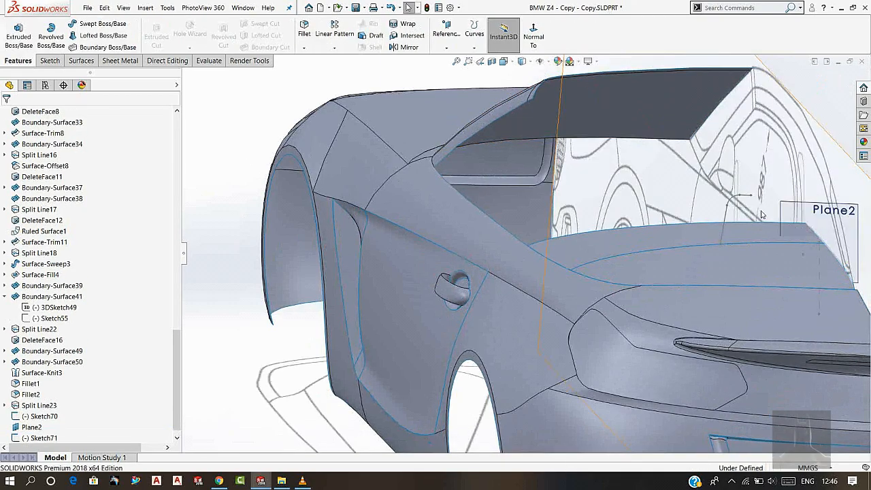
Hide Plane2, the slanted reference plane used for the filleted path sketch.
scroll(747, 217, up, 2)
middle_drag(747, 217, 671, 221)
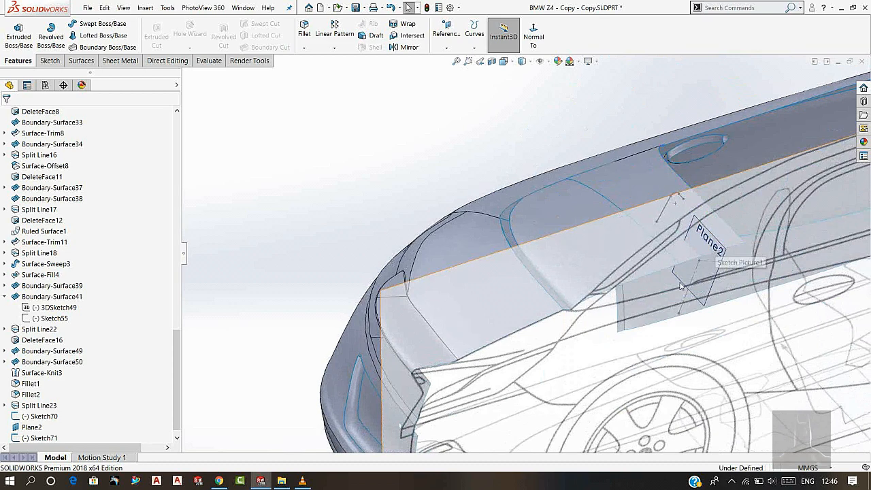
scroll(39, 421, down, 1)
click(37, 416)
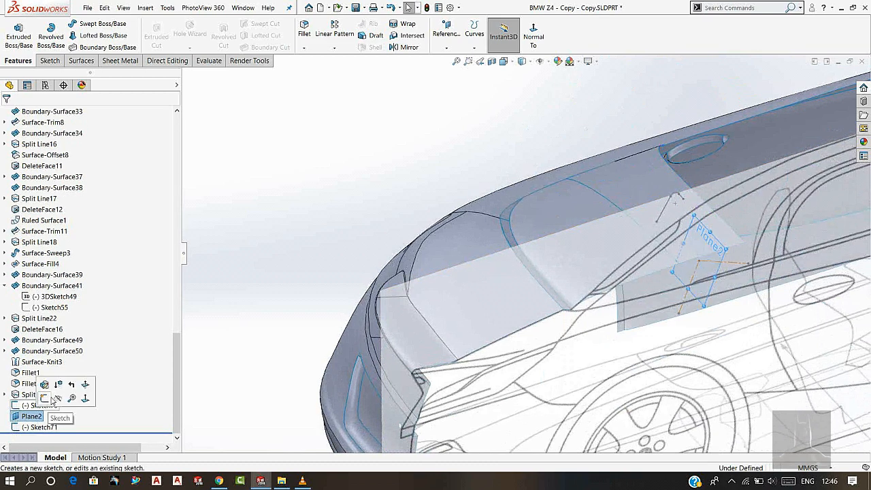
click(59, 401)
Create a reference plane through the free endpoint of the path's horizontal line, perpendicular to that line.
scroll(691, 202, down, 5)
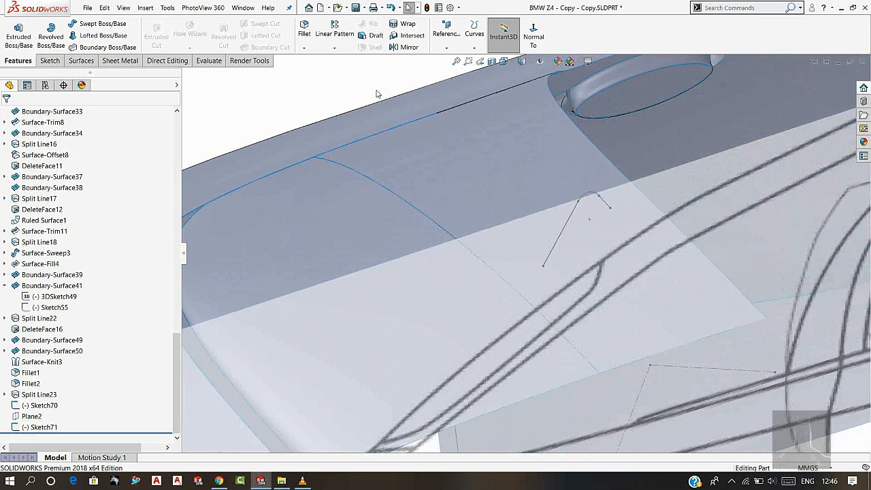
click(446, 34)
click(447, 61)
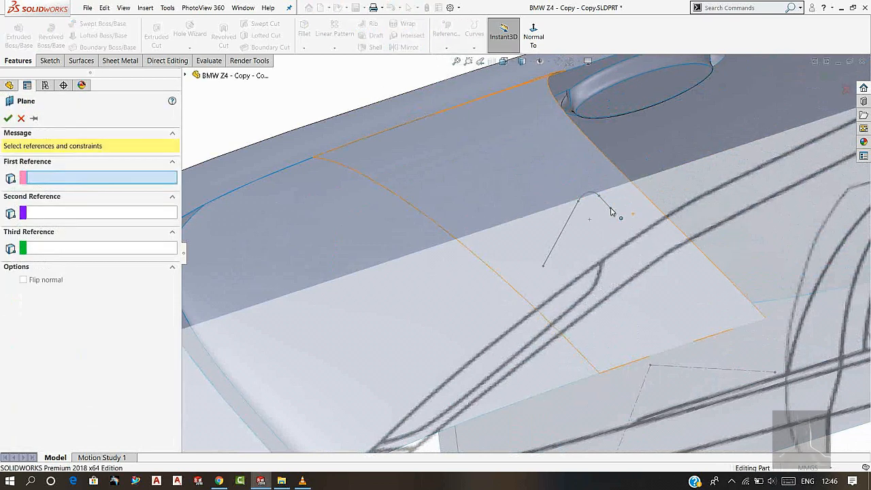
click(612, 208)
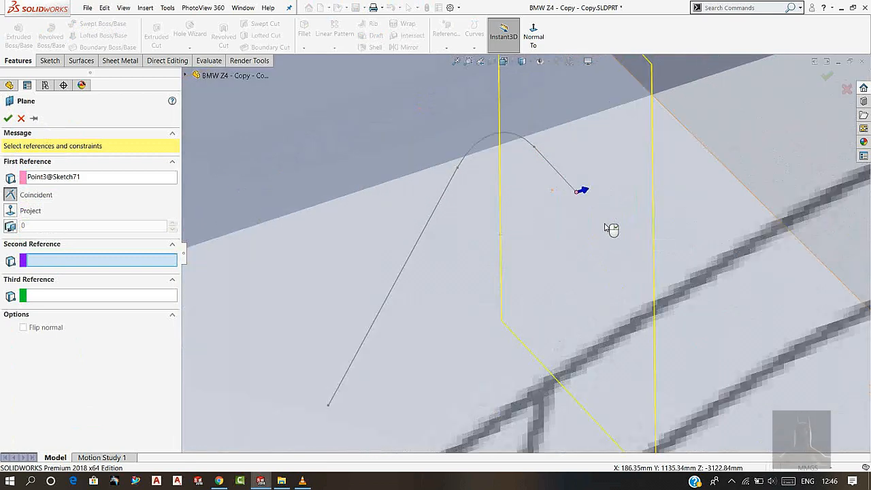
scroll(608, 217, down, 5)
click(556, 177)
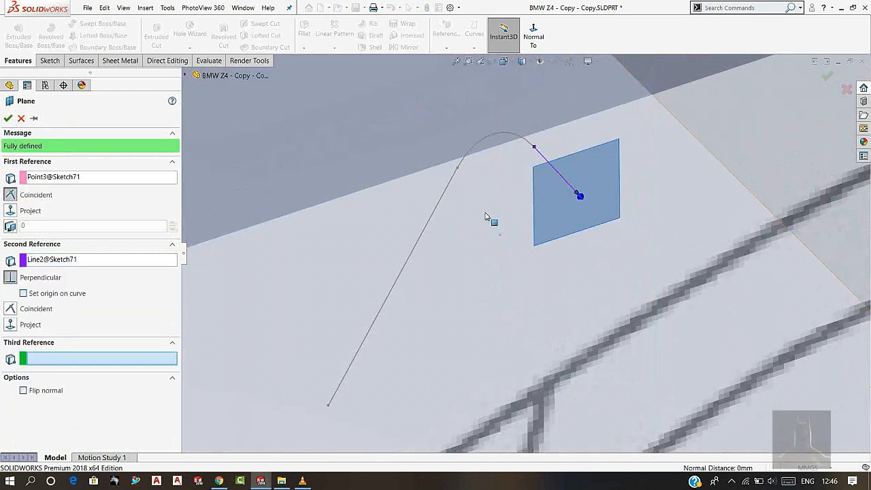
click(7, 119)
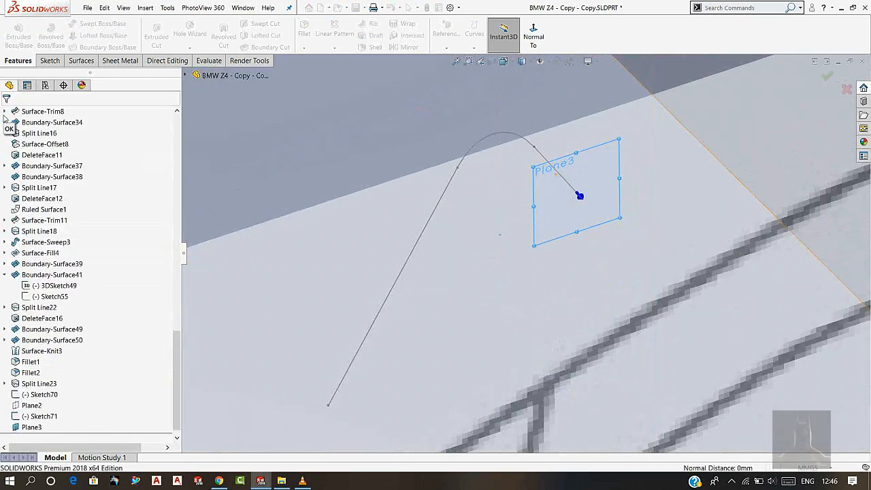
Start a new sketch on the reference plane at the free end of the filleted path.
scroll(487, 191, up, 2)
scroll(487, 190, up, 4)
click(400, 139)
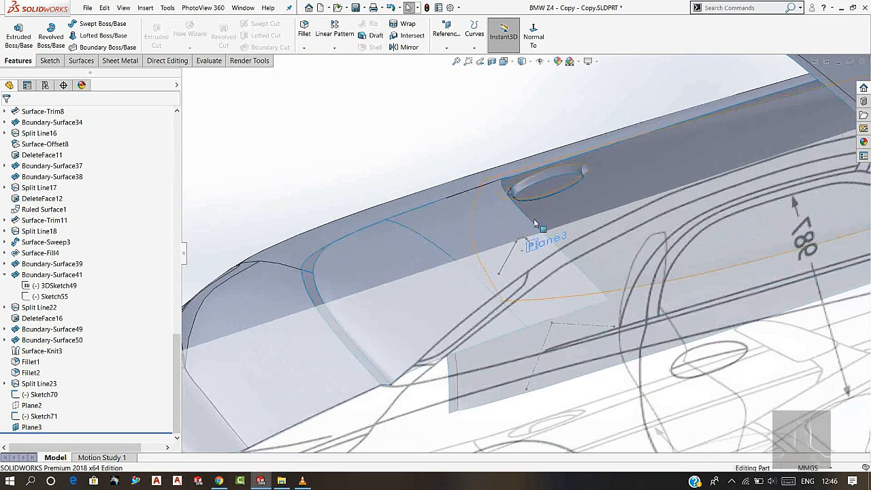
scroll(536, 220, down, 3)
middle_drag(536, 221, 539, 201)
scroll(539, 200, down, 3)
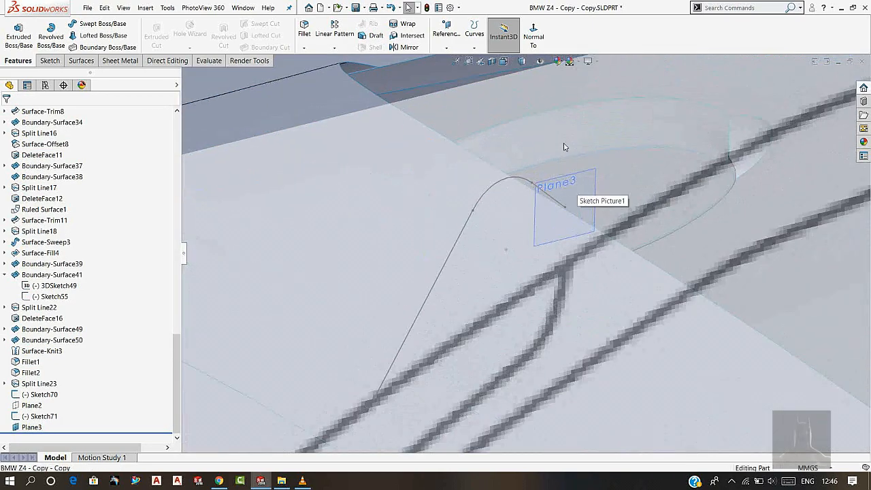
click(543, 65)
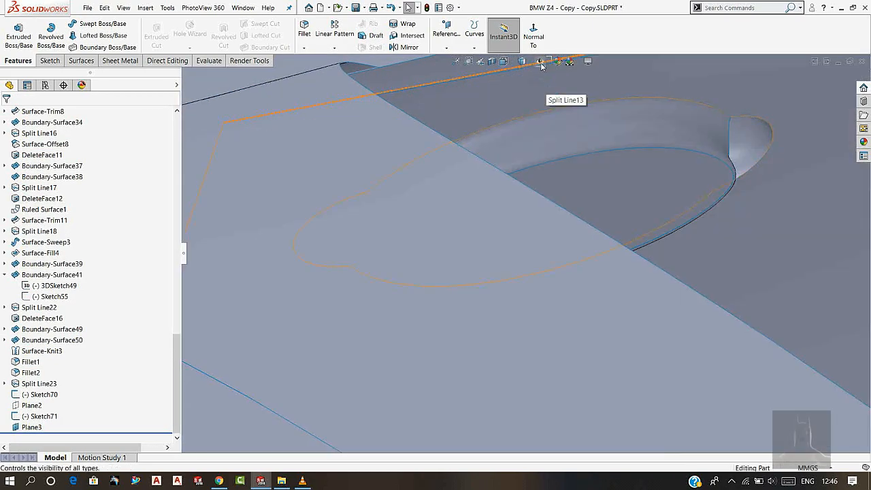
click(543, 64)
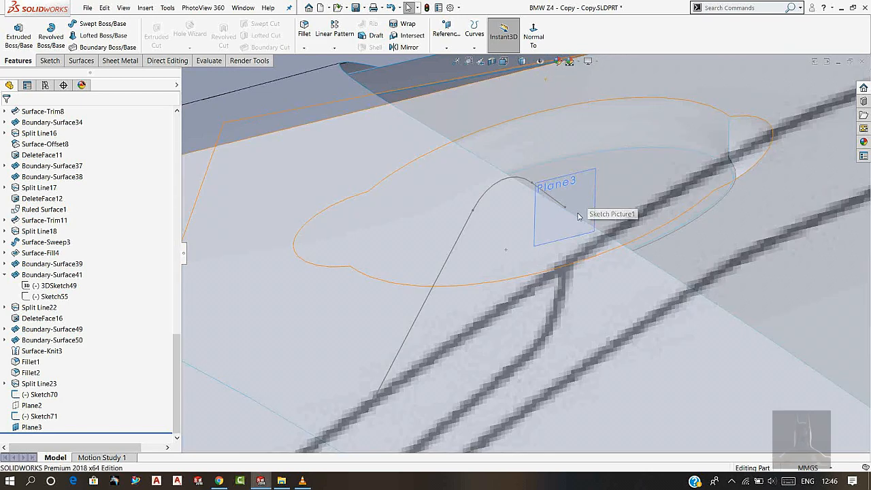
click(31, 427)
click(49, 400)
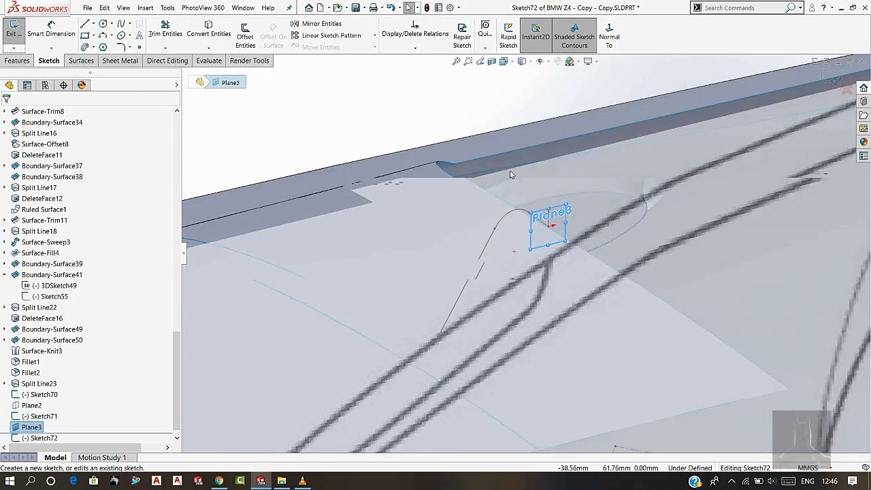
Set the Left view on the path's free endpoint and hide the new reference plane.
scroll(646, 212, up, 6)
middle_drag(647, 214, 647, 196)
key(space)
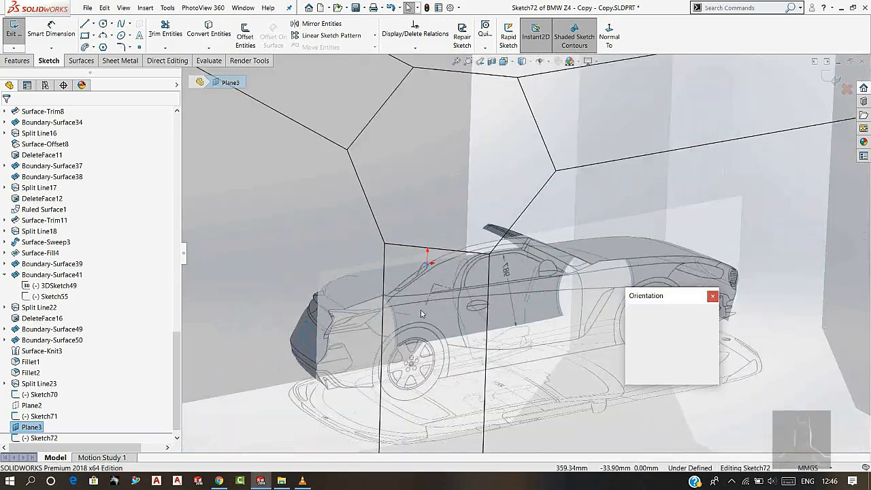
click(410, 311)
scroll(462, 296, down, 5)
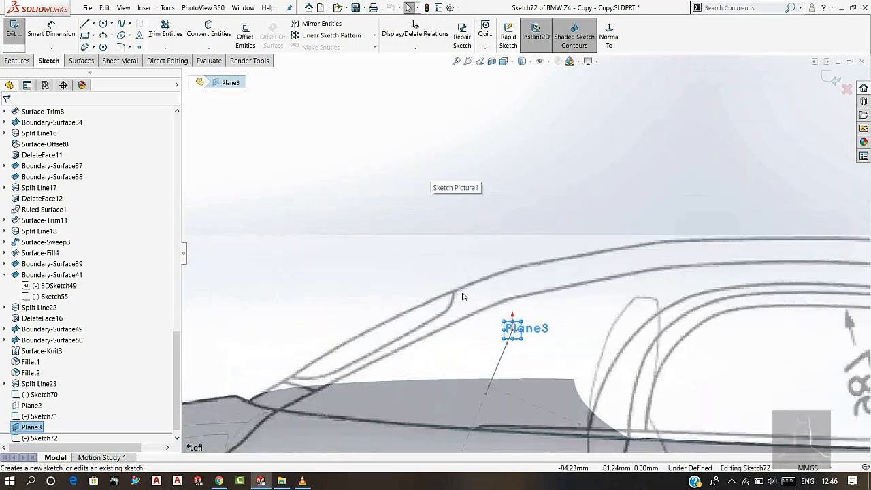
scroll(537, 355, down, 3)
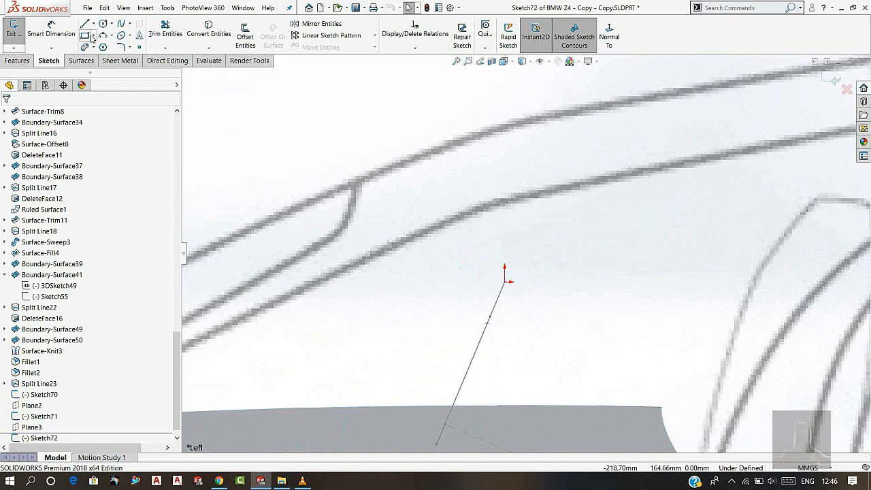
Sketch a closed slanted outline of straight lines with a base about 58 mm long running through the path's endpoint.
scroll(519, 312, down, 2)
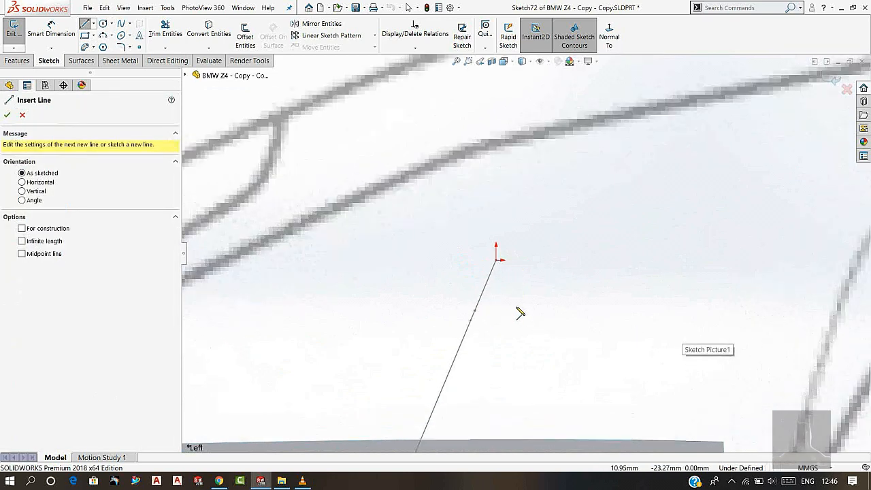
click(500, 261)
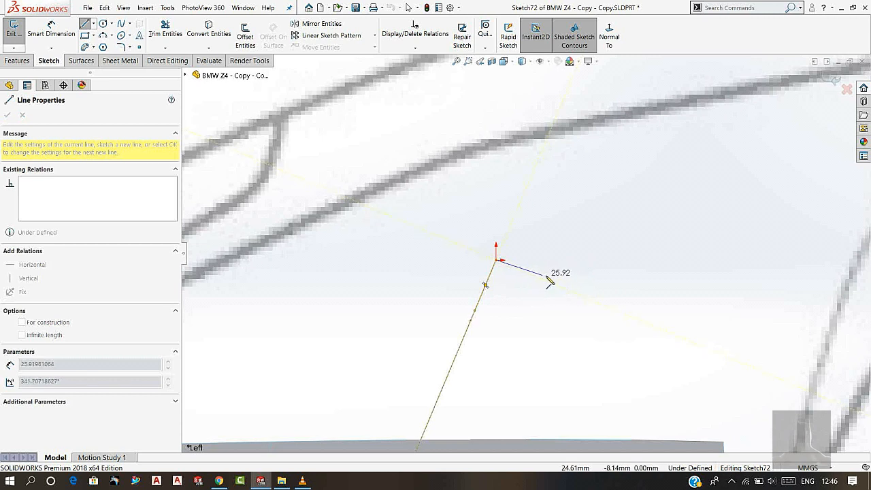
click(546, 275)
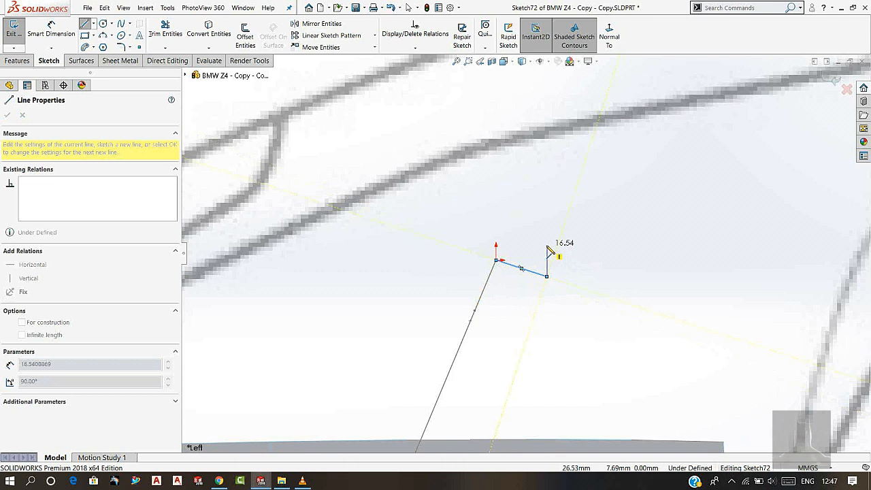
click(546, 239)
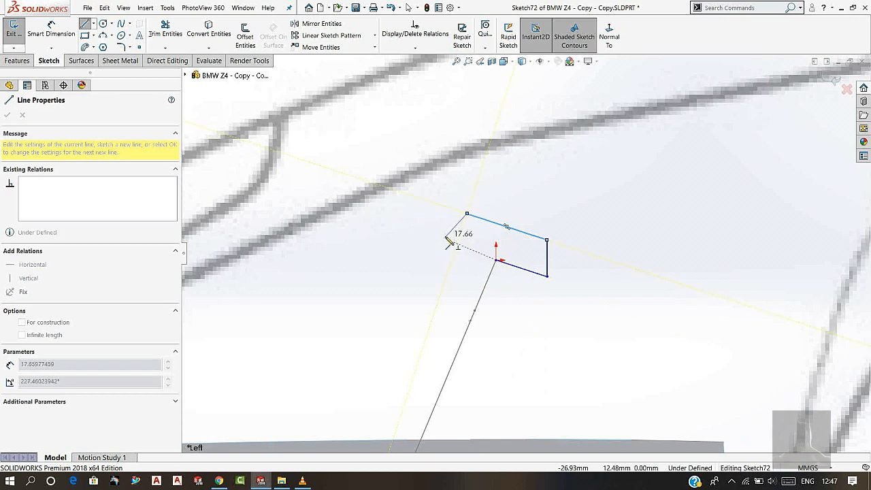
click(445, 239)
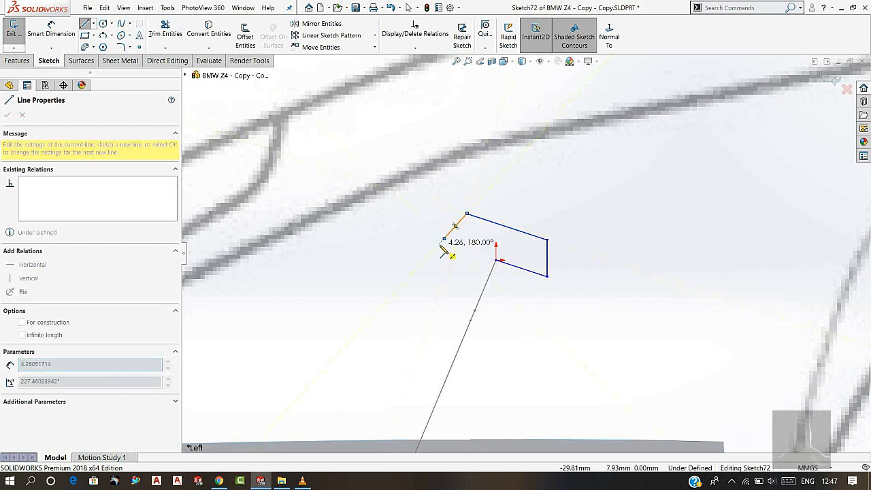
click(496, 260)
key(Escape)
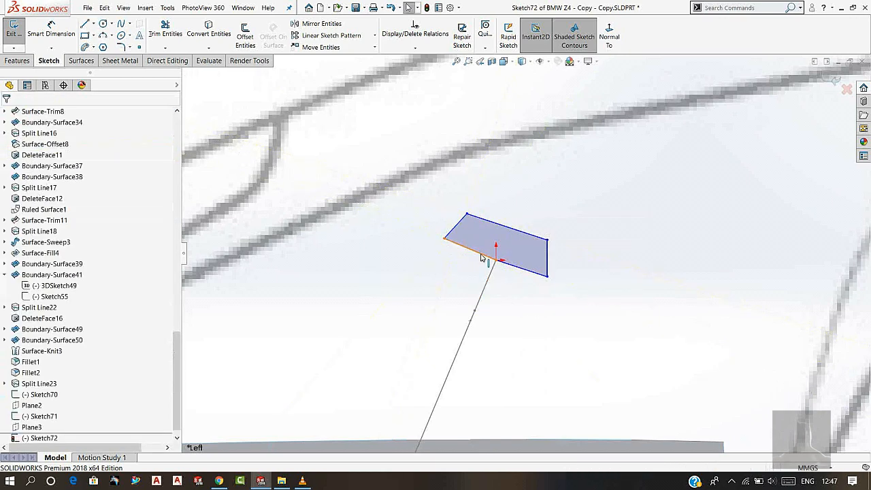
Make the outline's two base segments on either side of the path's endpoint collinear.
click(482, 255)
ctrl+click(524, 272)
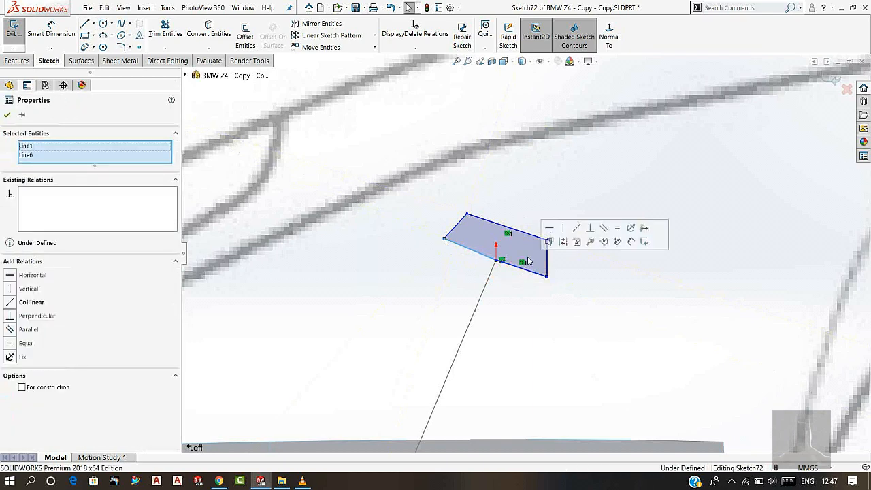
click(577, 228)
key(Escape)
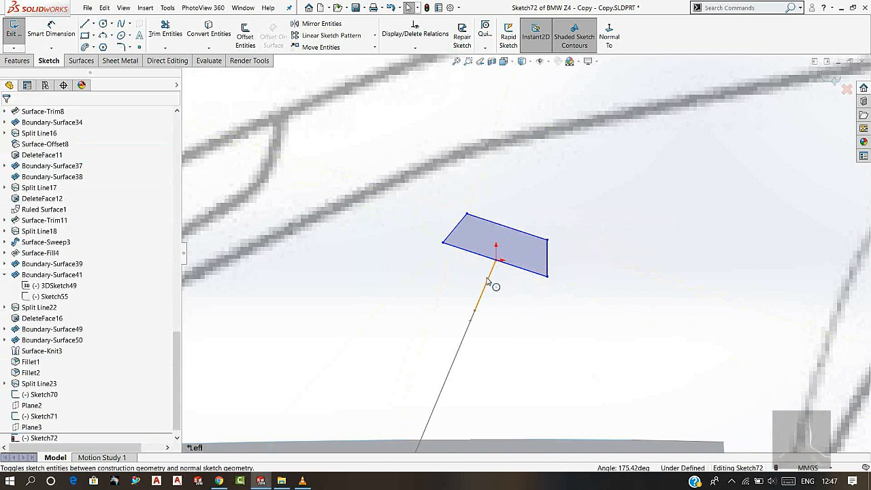
click(547, 276)
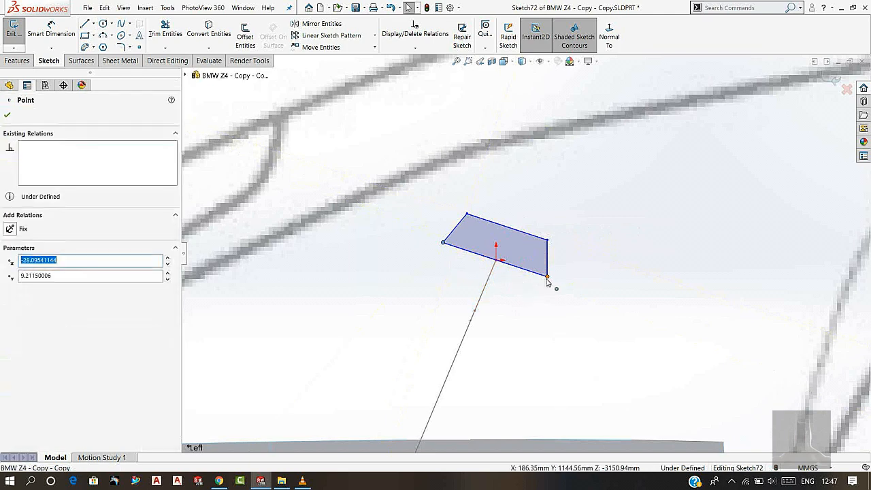
ctrl+click(489, 279)
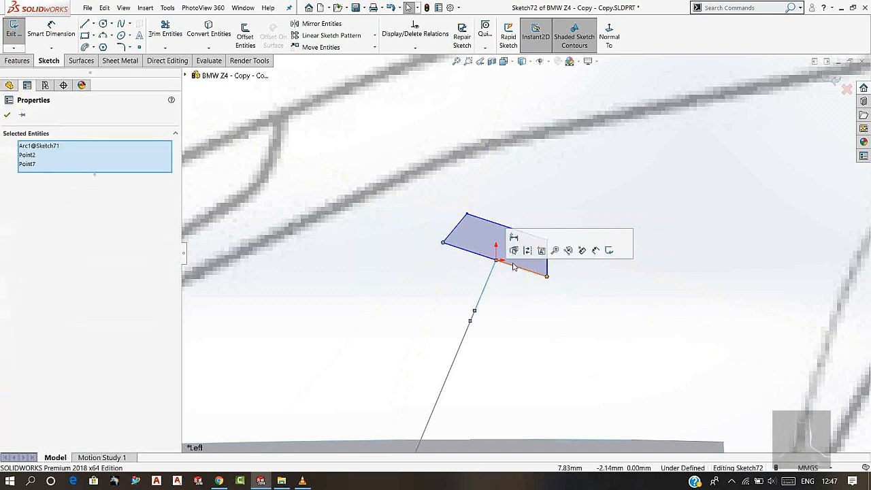
click(490, 280)
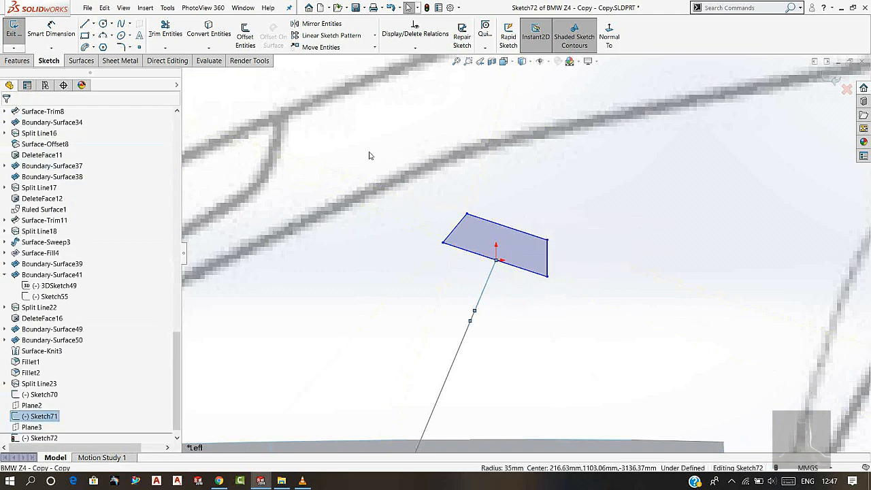
click(494, 281)
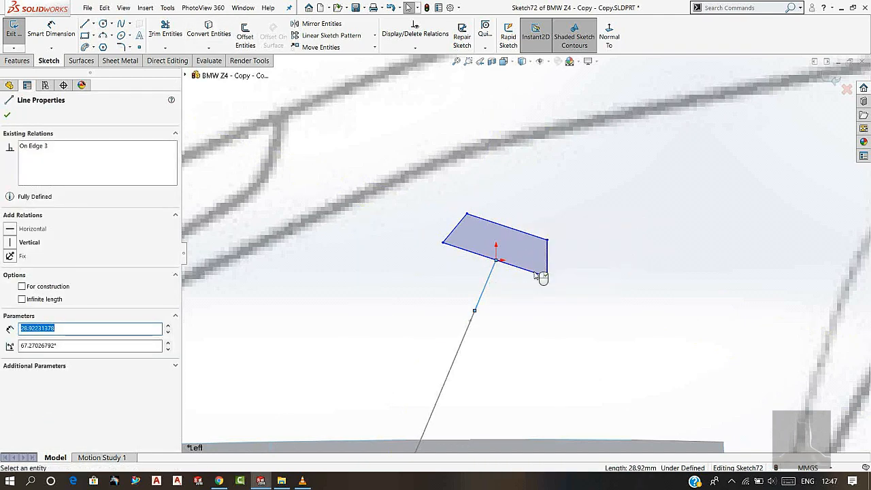
key(Escape)
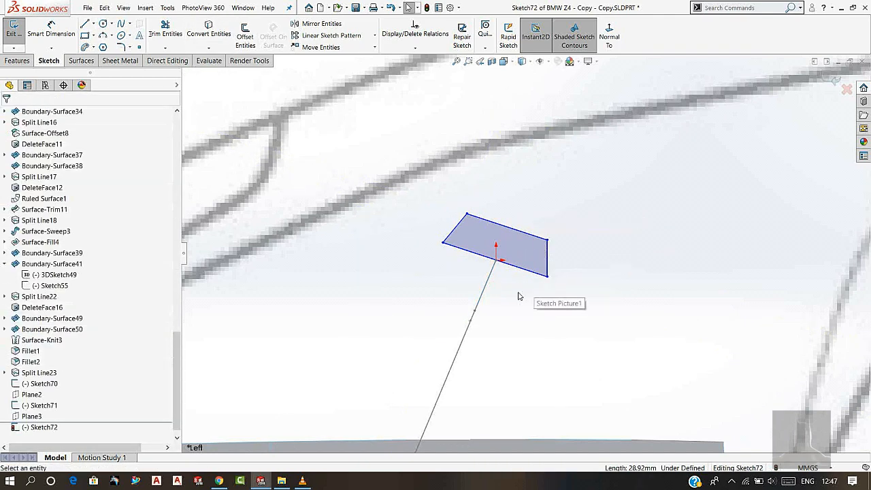
Make the two end corners of the outline's base symmetric about the path's construction line.
click(443, 242)
ctrl+click(547, 276)
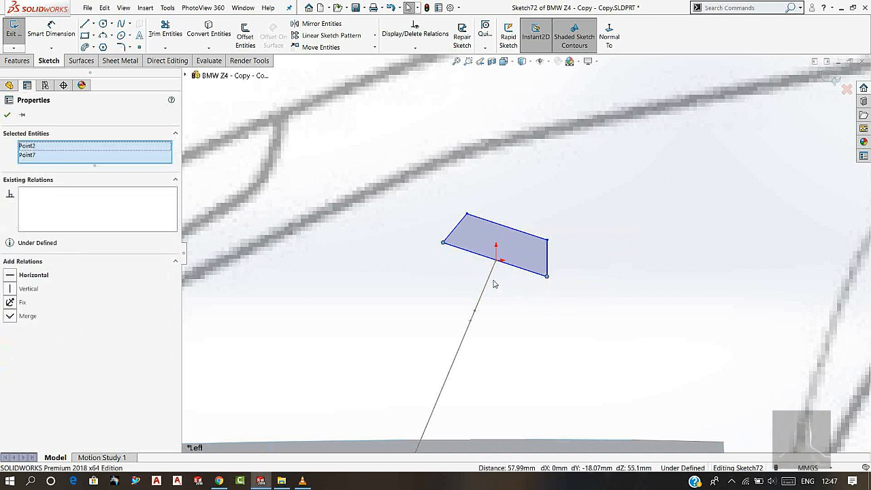
ctrl+click(491, 280)
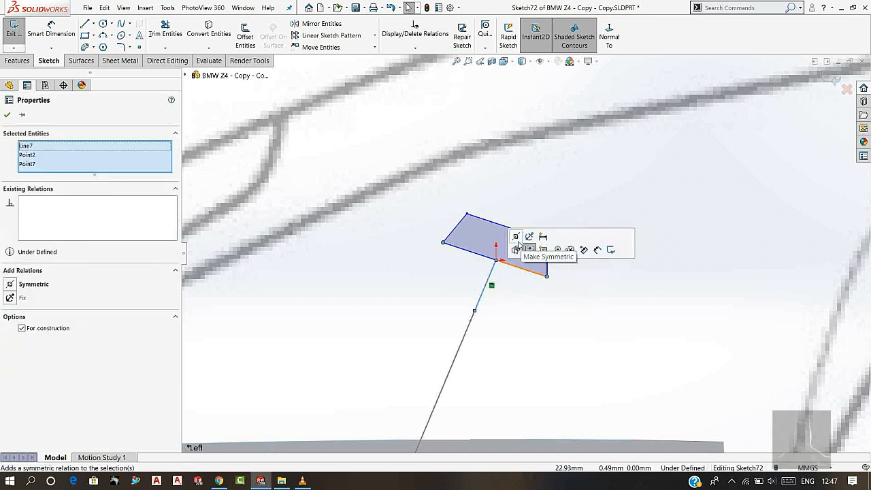
click(518, 238)
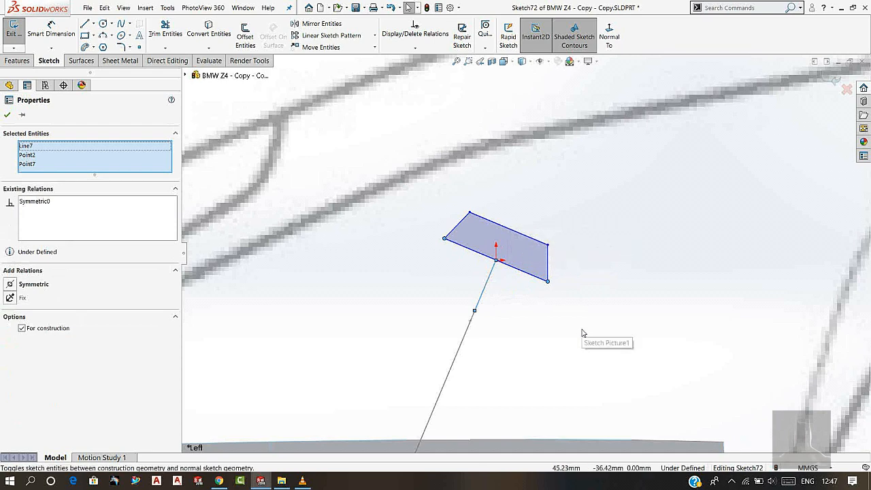
key(Escape)
Make the outline's two upper corners symmetric about the same construction line.
scroll(520, 257, down, 2)
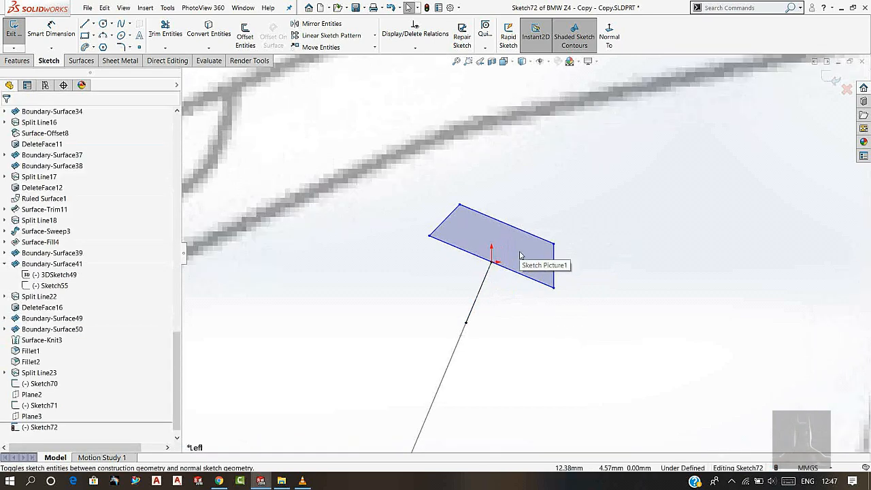
click(459, 205)
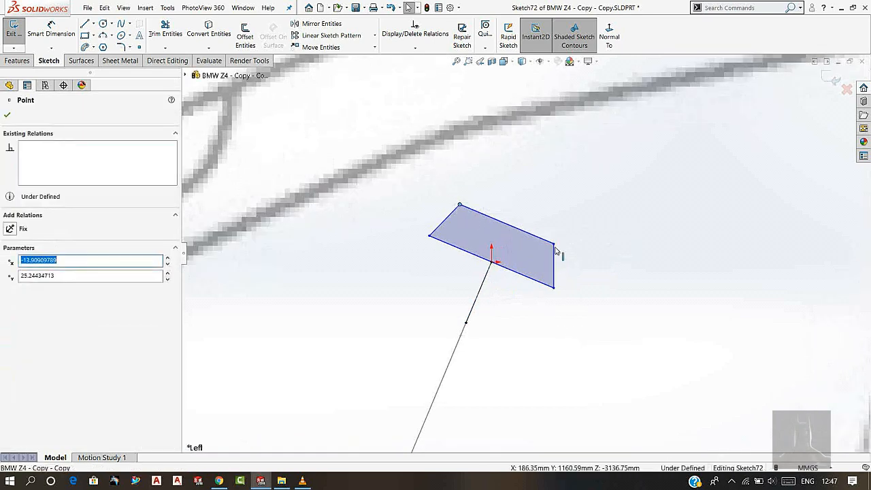
ctrl+click(554, 244)
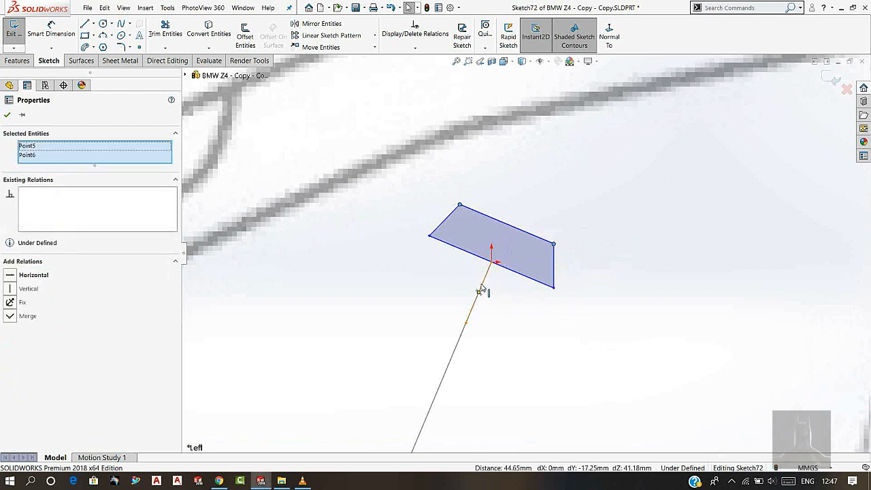
ctrl+click(484, 285)
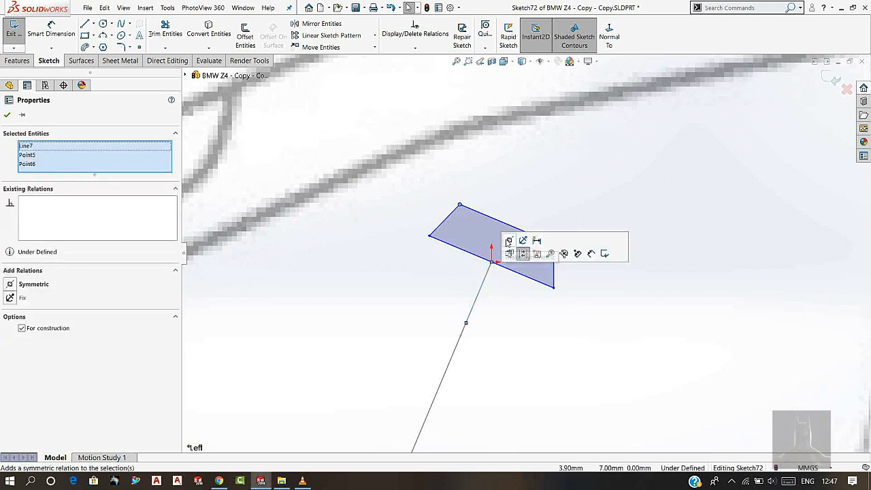
click(522, 253)
key(Escape)
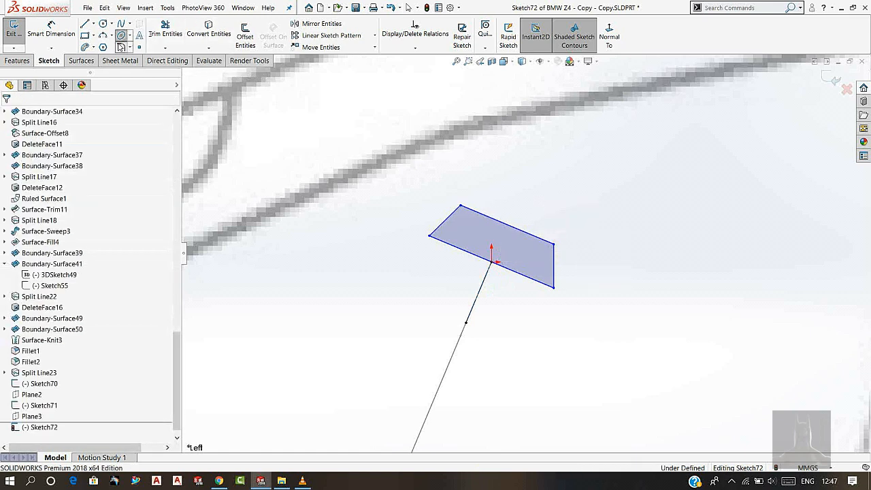
Round all four corners of the cross-section outline with 5 mm sketch fillets.
click(121, 47)
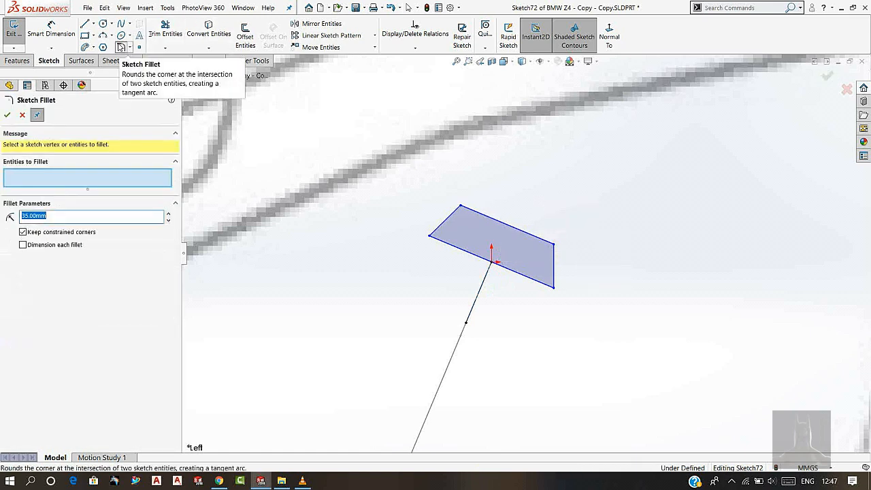
click(460, 205)
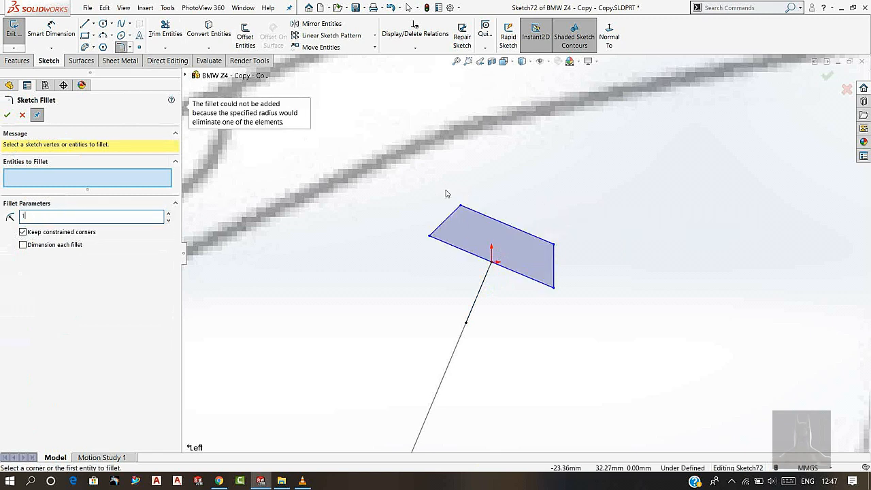
click(461, 207)
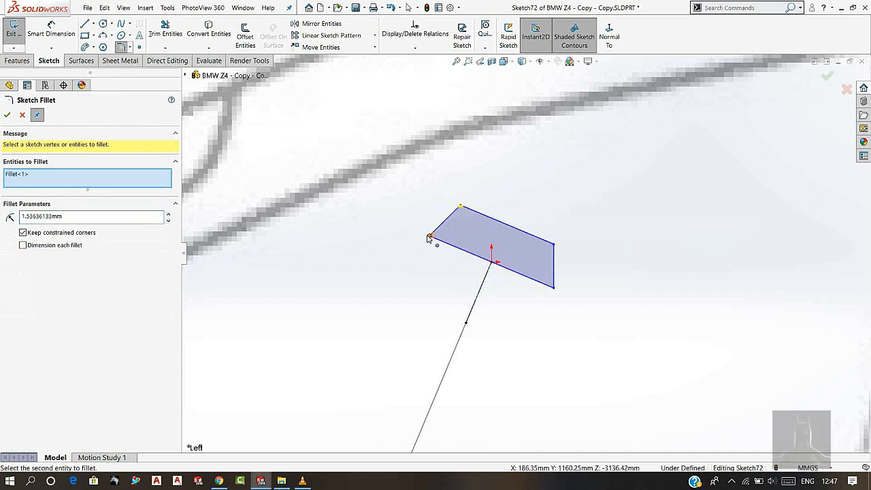
click(430, 235)
click(552, 285)
click(555, 246)
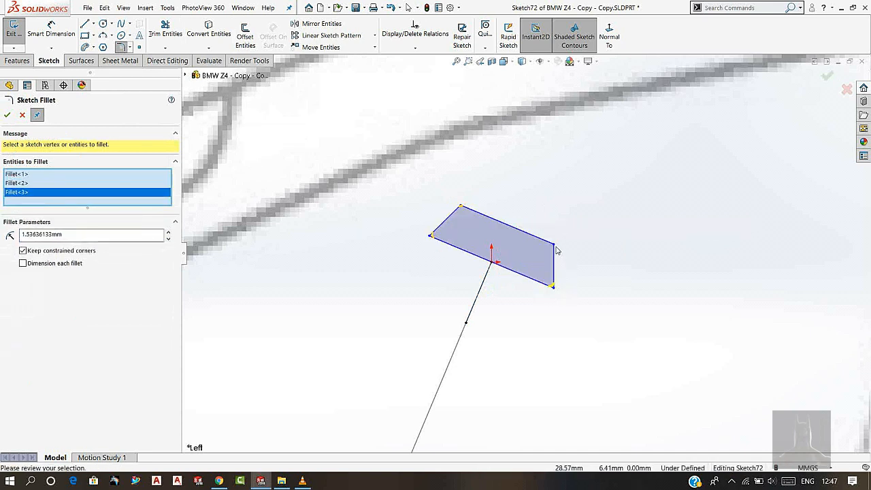
double_click(65, 244)
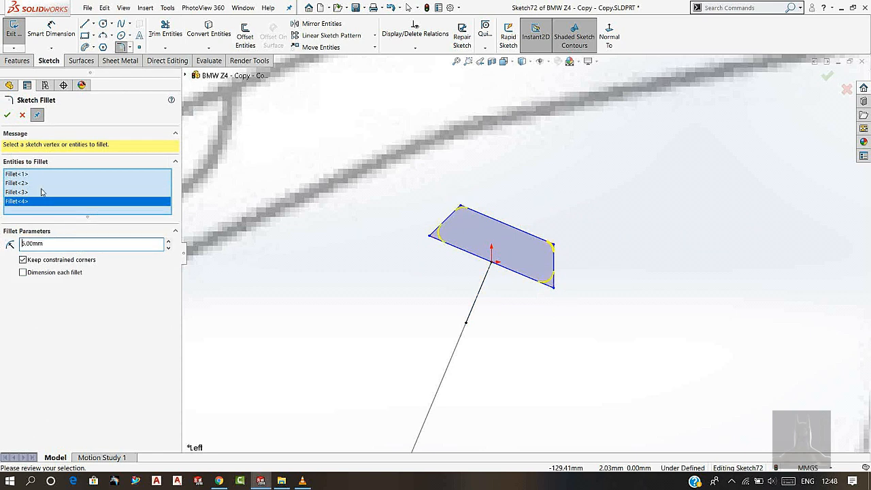
click(7, 117)
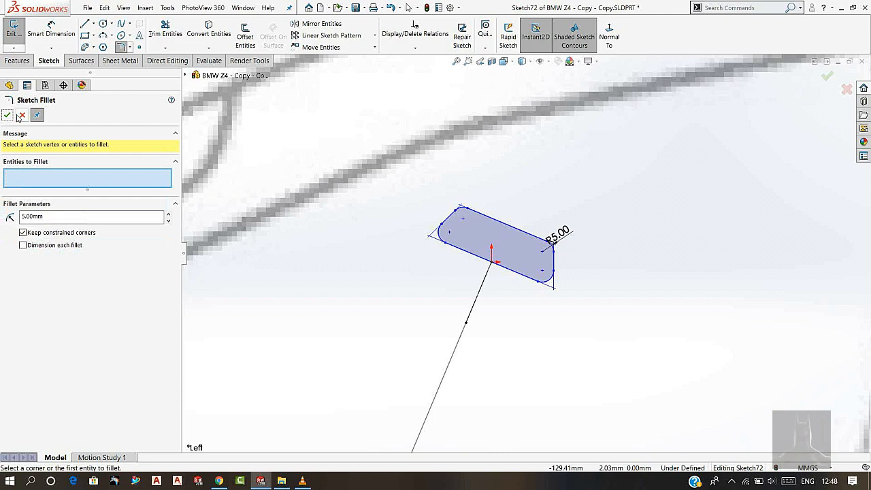
click(23, 117)
Exit the sketch and create a swept surface using the rounded outline as the profile and the filleted sketch as the path.
scroll(501, 272, up, 5)
mouse_move(501, 272)
middle_down()
mouse_move(546, 274)
mouse_move(584, 296)
middle_up()
scroll(592, 289, down, 10)
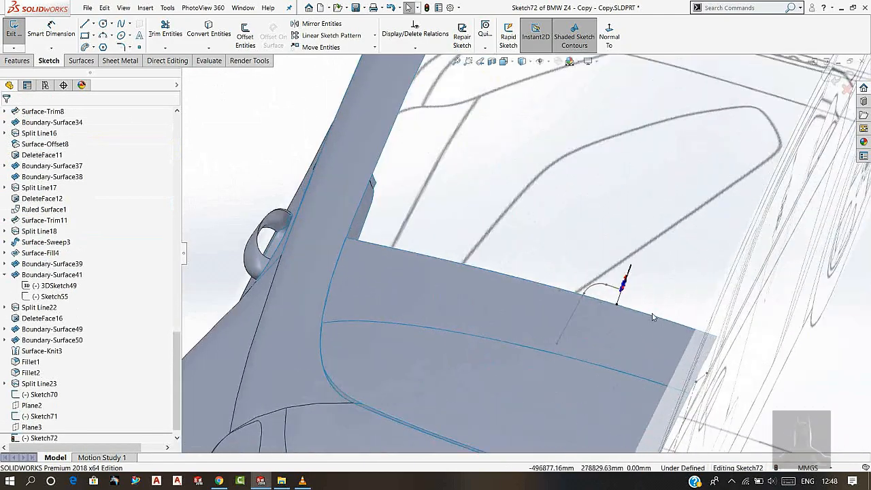
middle_drag(575, 267, 592, 253)
scroll(601, 244, up, 5)
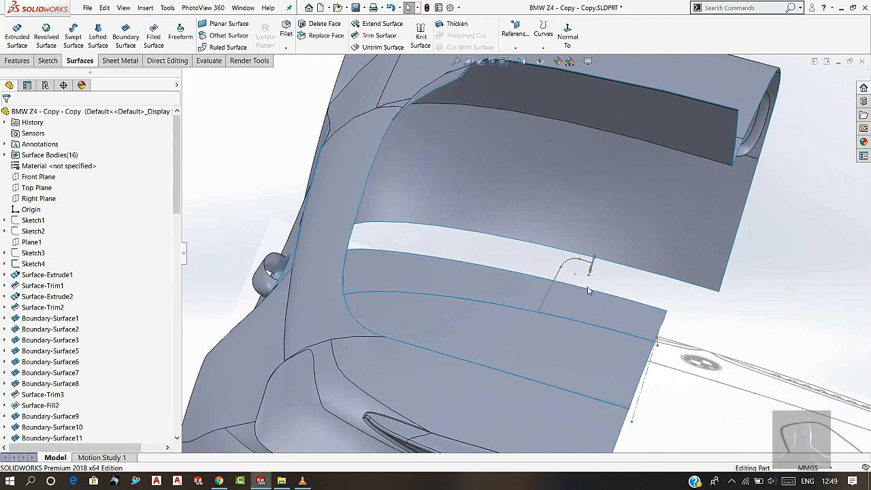
mouse_move(517, 272)
middle_down()
mouse_move(527, 286)
mouse_move(511, 243)
mouse_move(546, 266)
mouse_move(514, 305)
middle_up()
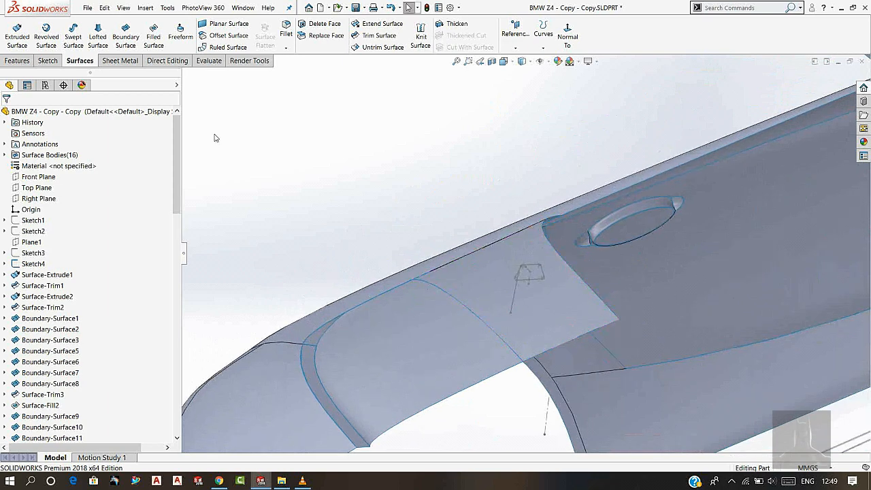
click(71, 41)
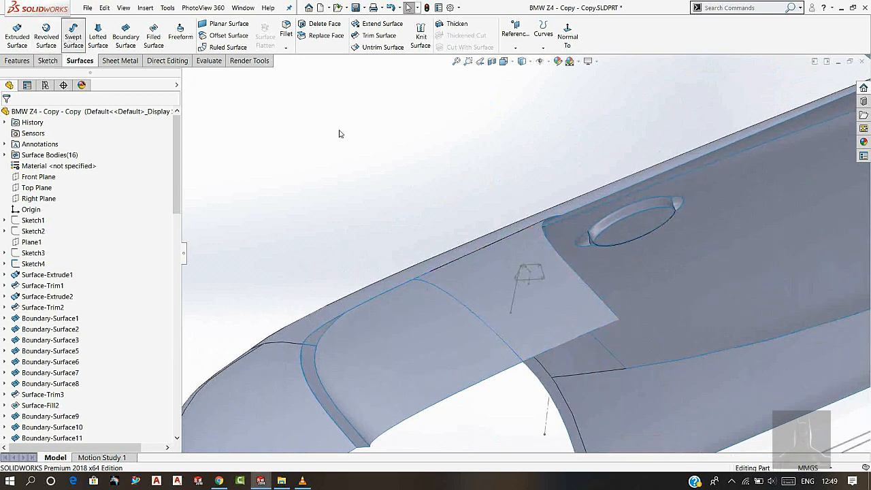
scroll(500, 259, down, 5)
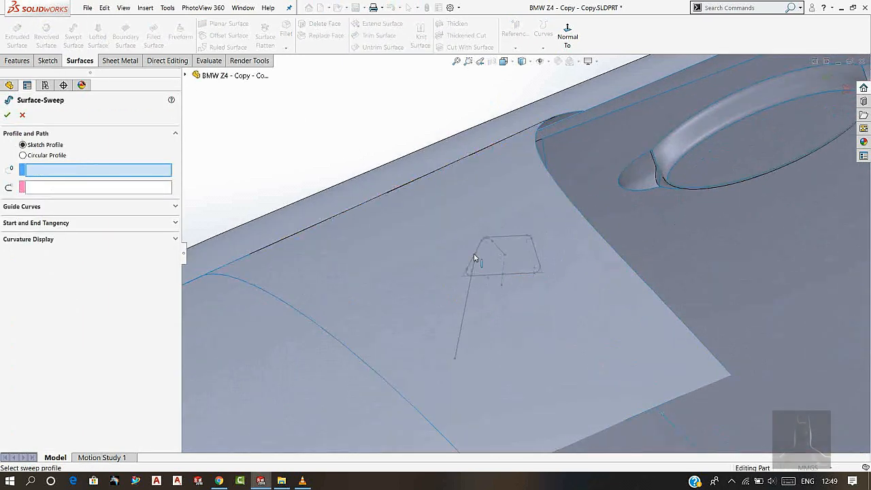
click(468, 272)
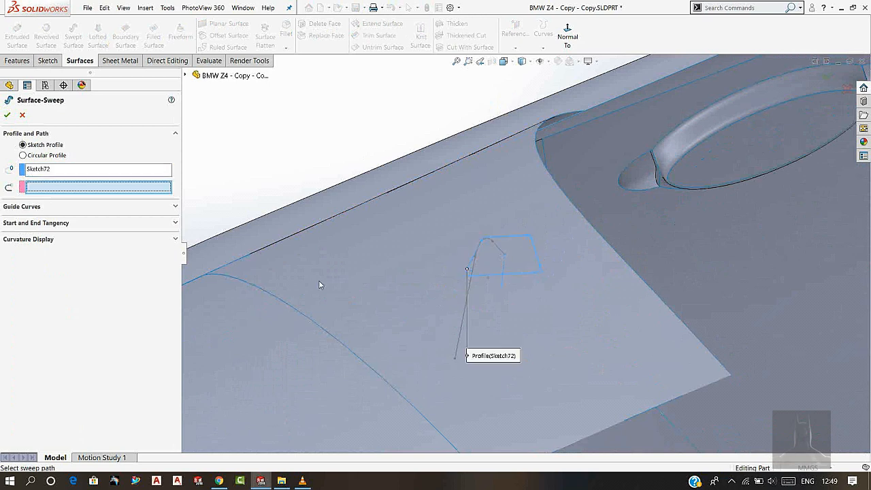
click(467, 312)
middle_drag(424, 265, 489, 237)
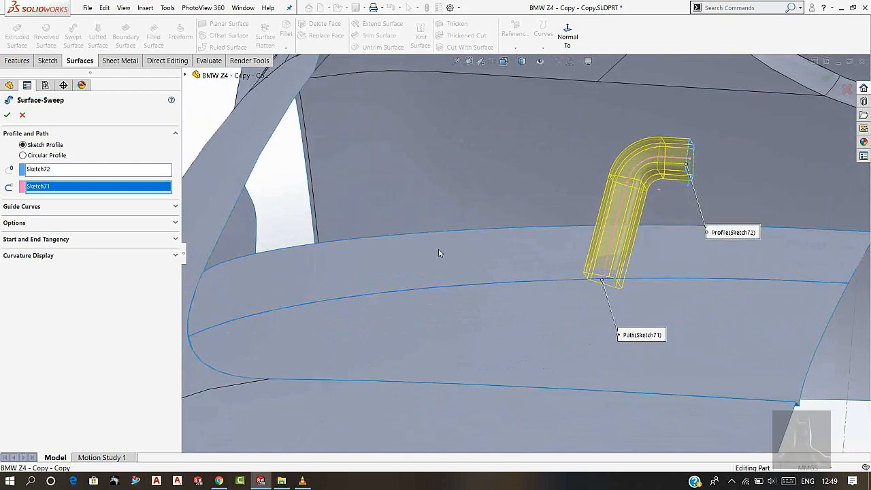
click(7, 114)
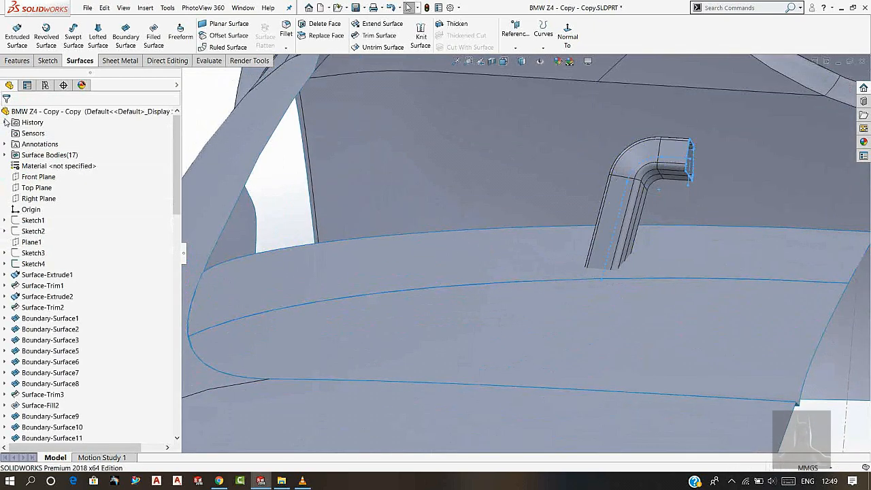
Examine the swept surface's shape and its position relative to the rear deck and cabin from several angles.
scroll(523, 243, up, 5)
scroll(523, 245, up, 2)
middle_drag(523, 245, 620, 286)
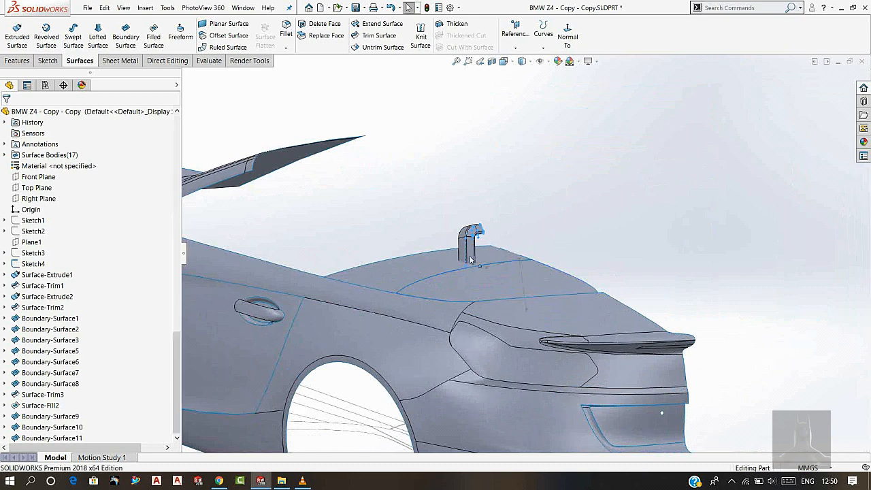
scroll(470, 262, down, 4)
scroll(514, 231, down, 3)
middle_drag(580, 184, 533, 182)
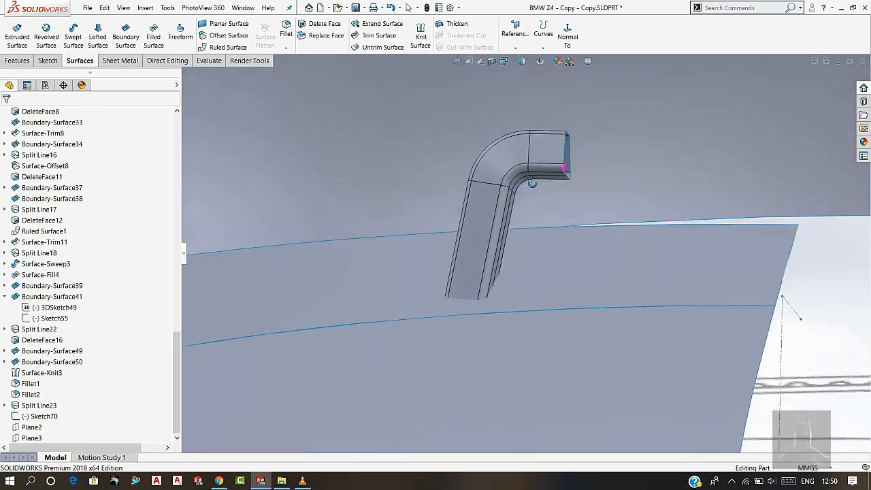
scroll(544, 187, up, 3)
scroll(579, 200, up, 5)
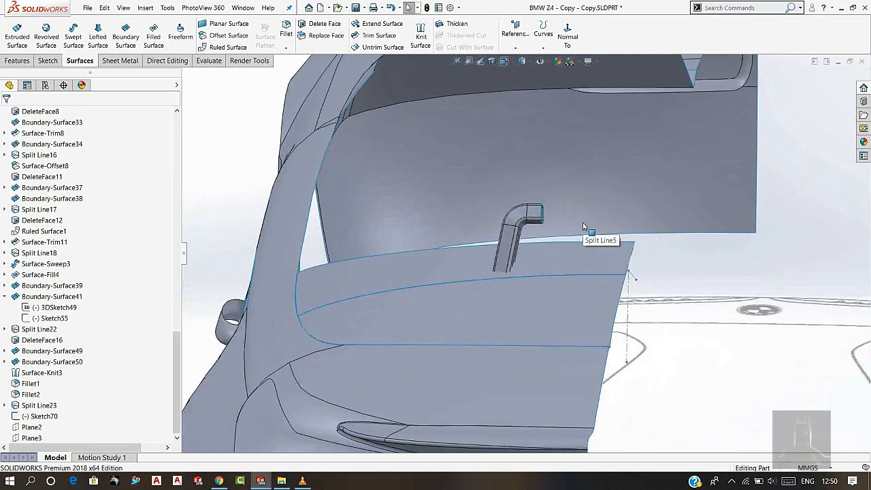
middle_drag(580, 258, 615, 227)
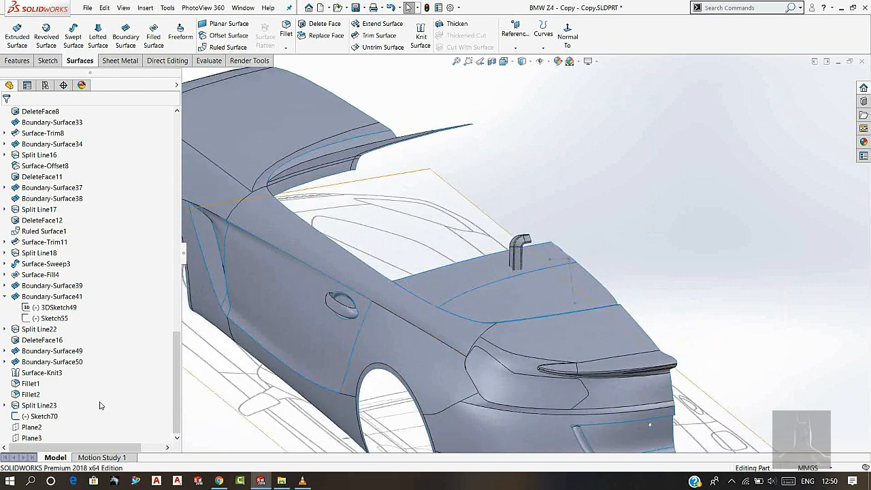
click(31, 426)
click(27, 438)
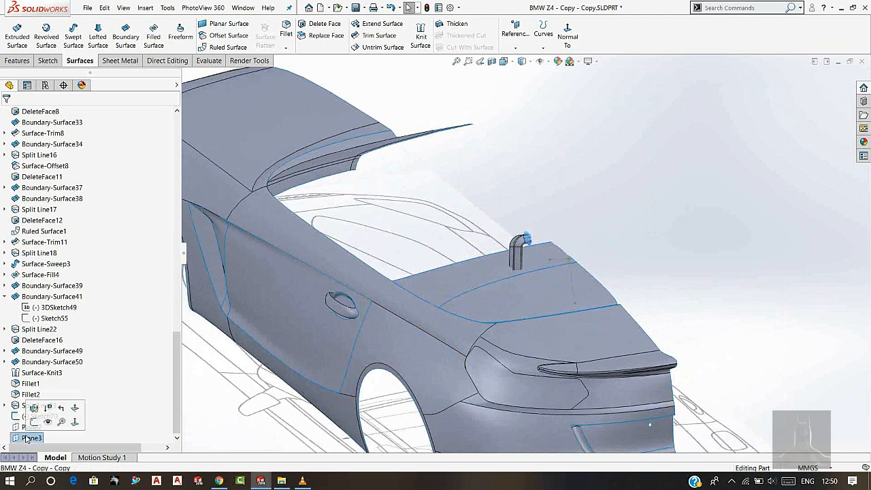
click(499, 187)
scroll(514, 233, up, 6)
scroll(515, 234, down, 5)
scroll(530, 301, down, 3)
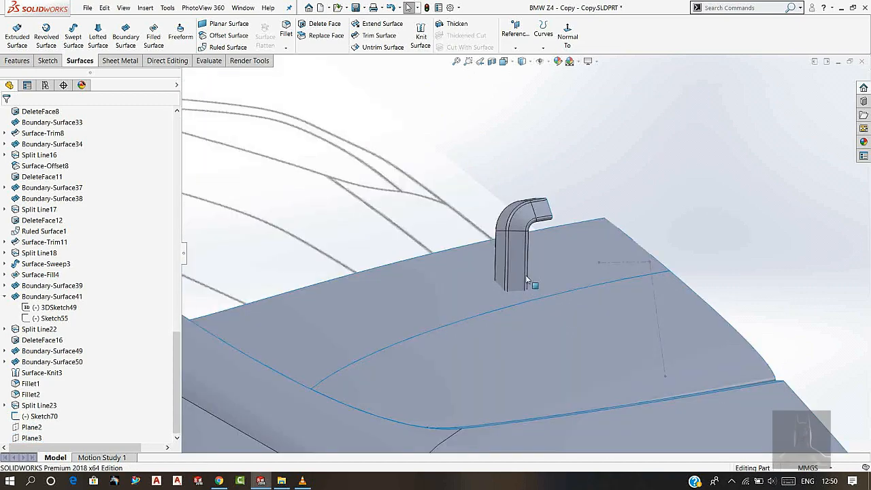
click(507, 257)
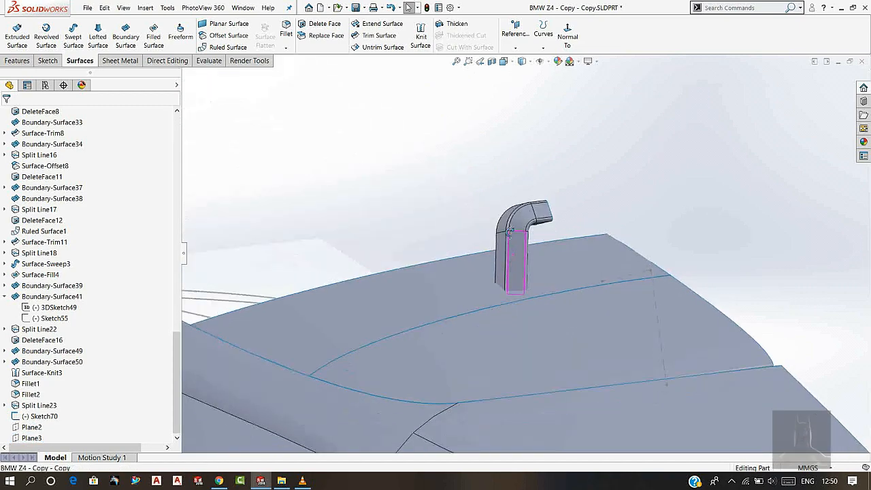
middle_drag(507, 258, 479, 185)
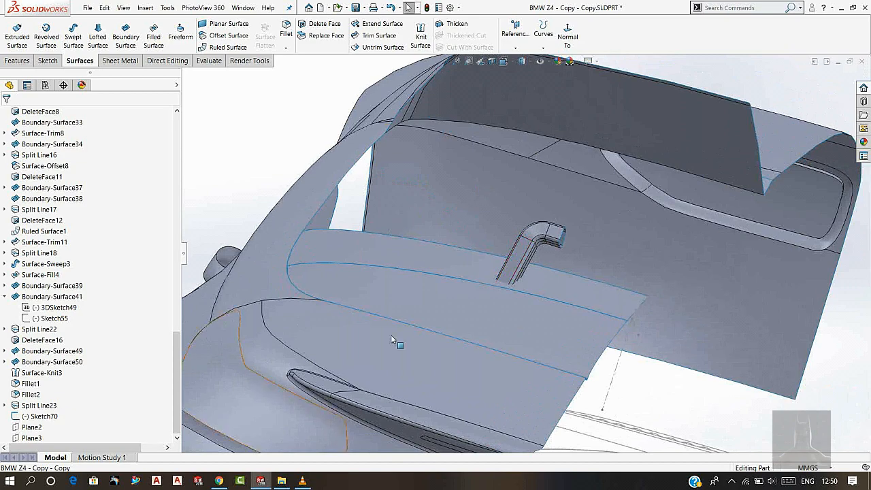
key(f)
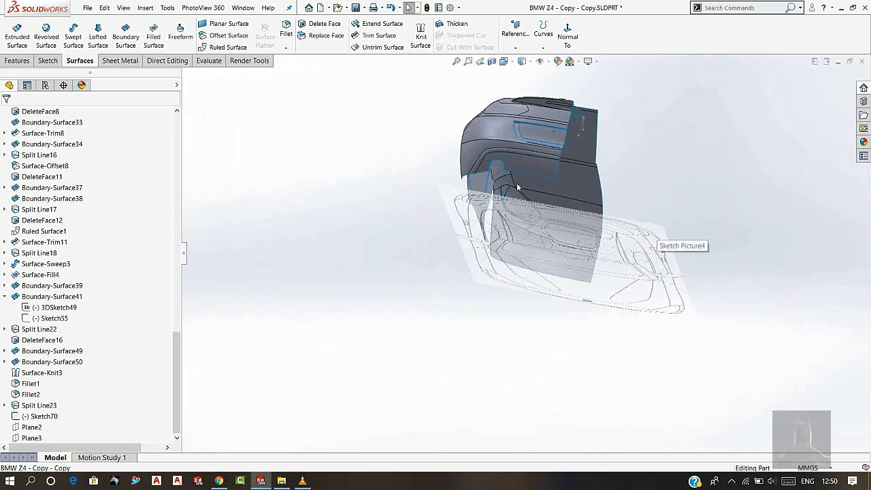
middle_drag(517, 187, 646, 229)
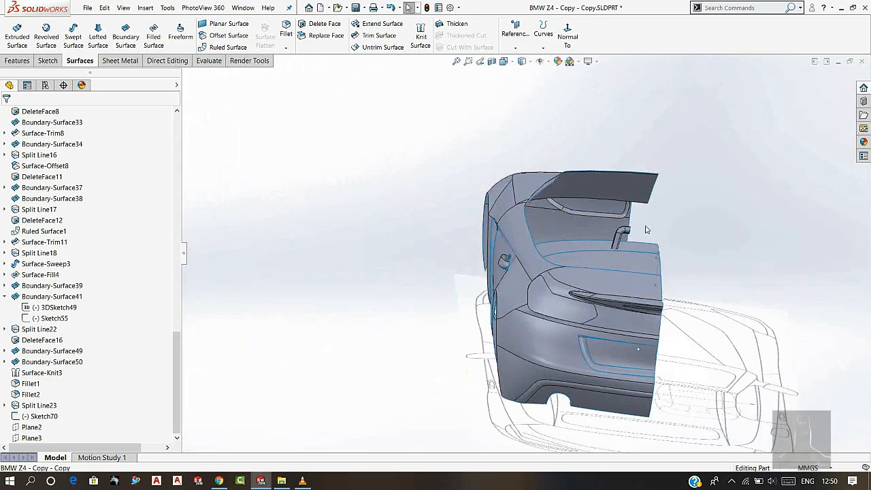
scroll(650, 227, down, 3)
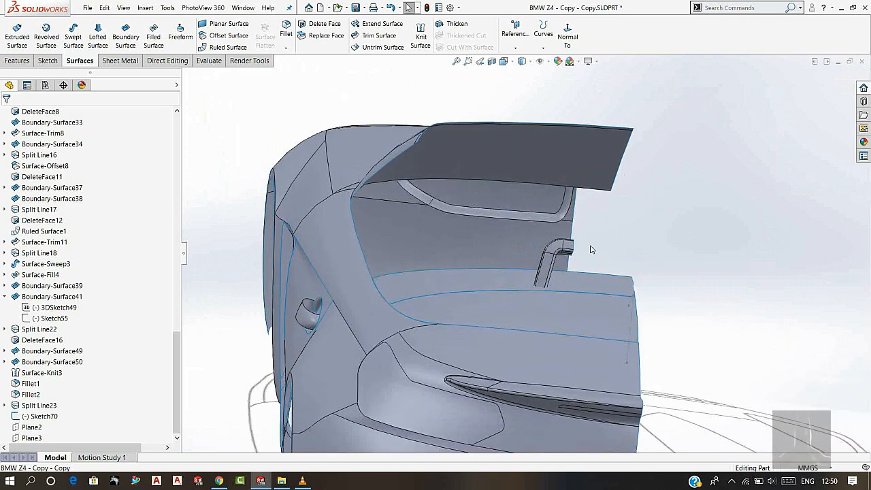
scroll(611, 268, down, 4)
scroll(611, 267, down, 2)
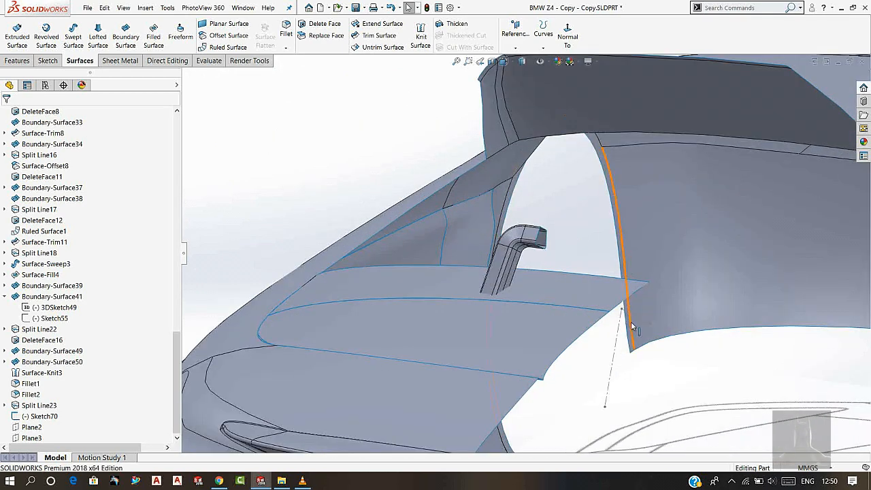
Mirror the swept surface body about Plane3 to complete the hoop behind the seats.
click(29, 439)
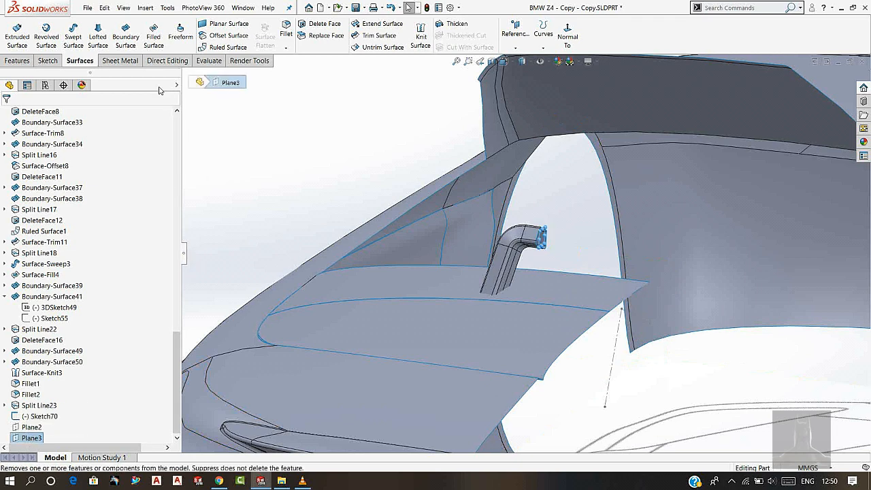
click(17, 61)
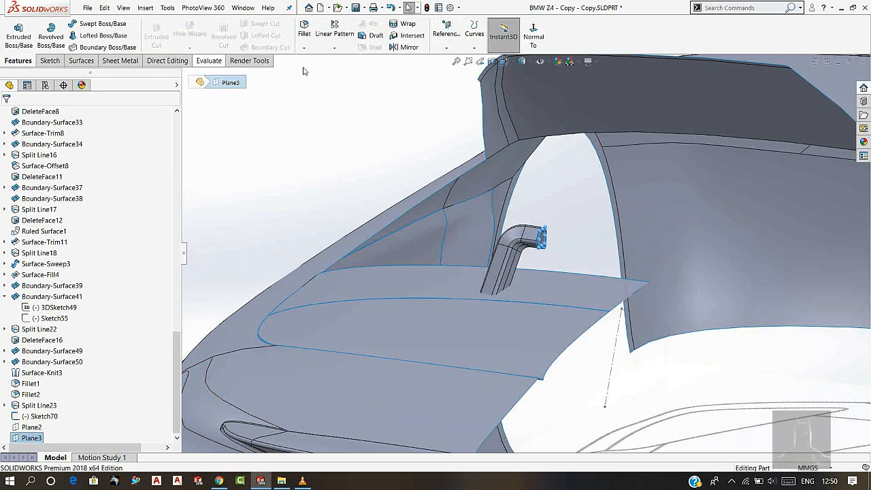
click(410, 49)
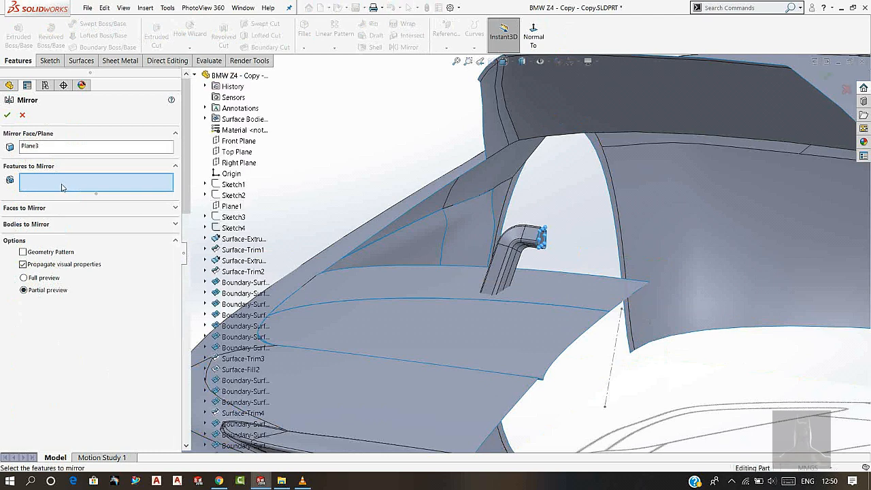
click(39, 225)
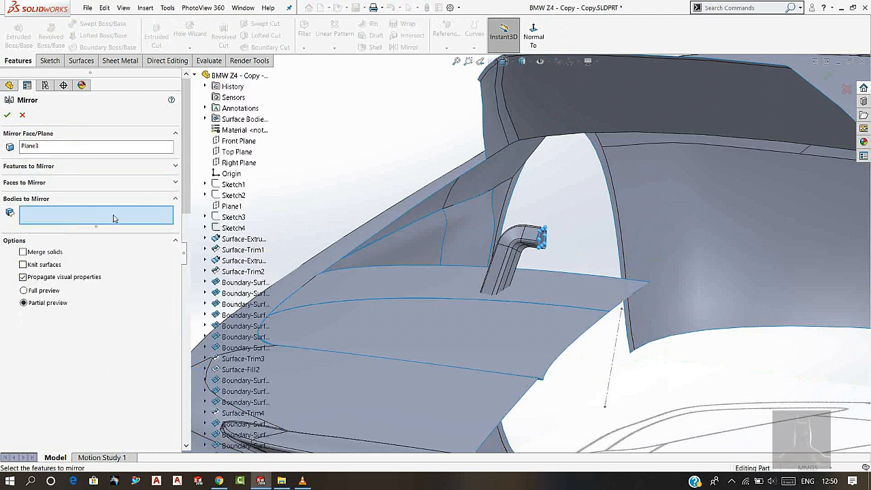
click(502, 260)
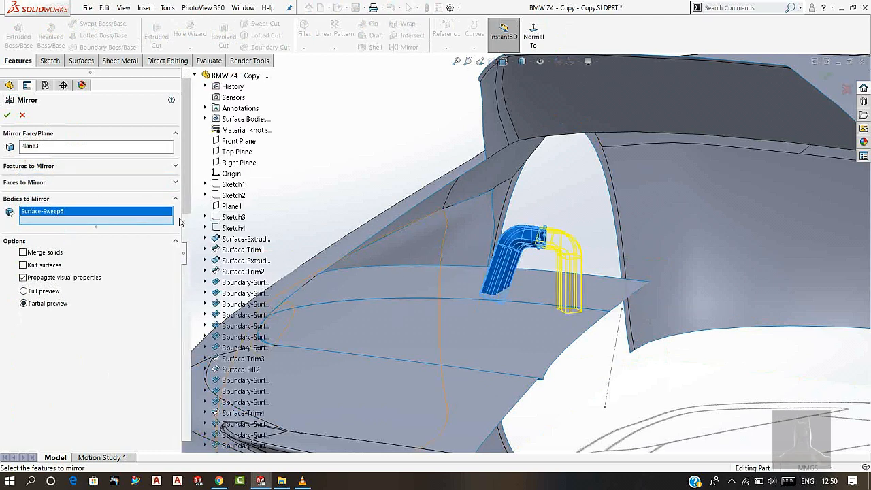
click(6, 116)
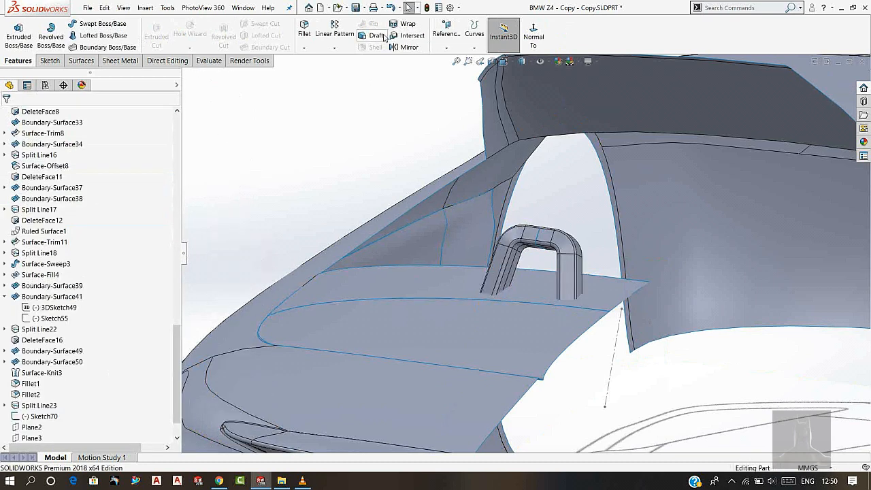
Knit the swept surface and its mirrored copy into one surface with Merge entities enabled.
click(79, 61)
click(420, 36)
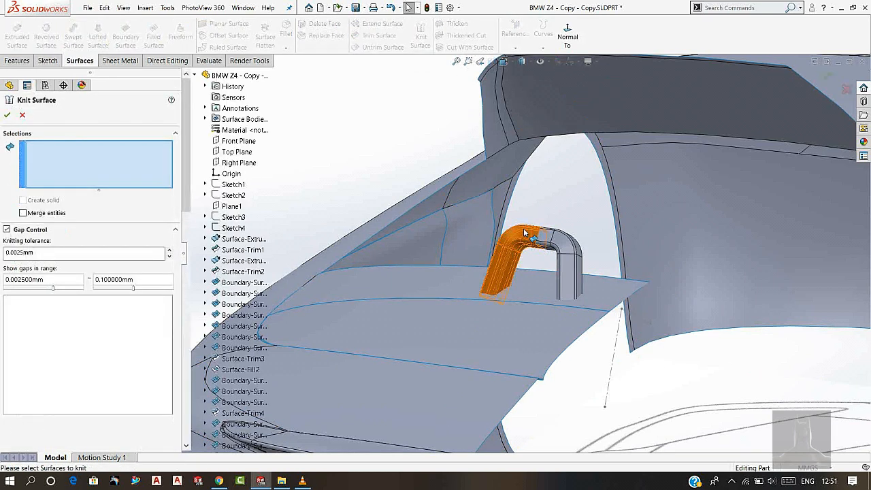
click(498, 286)
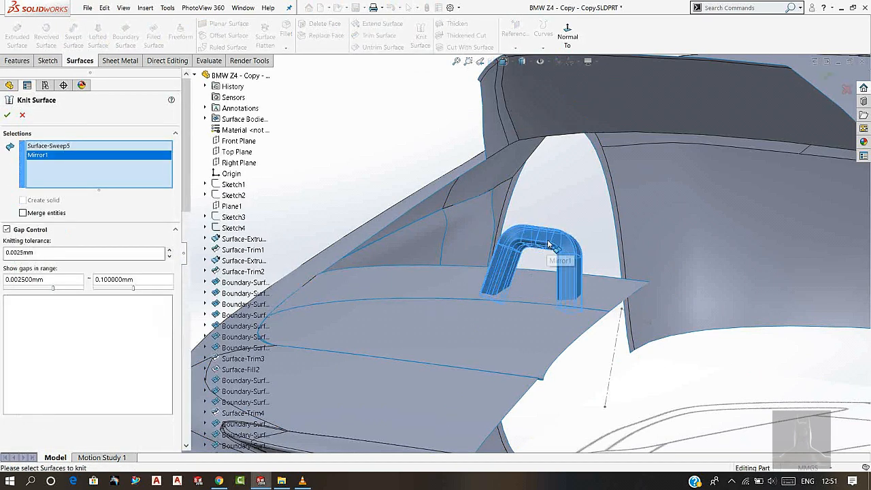
click(570, 246)
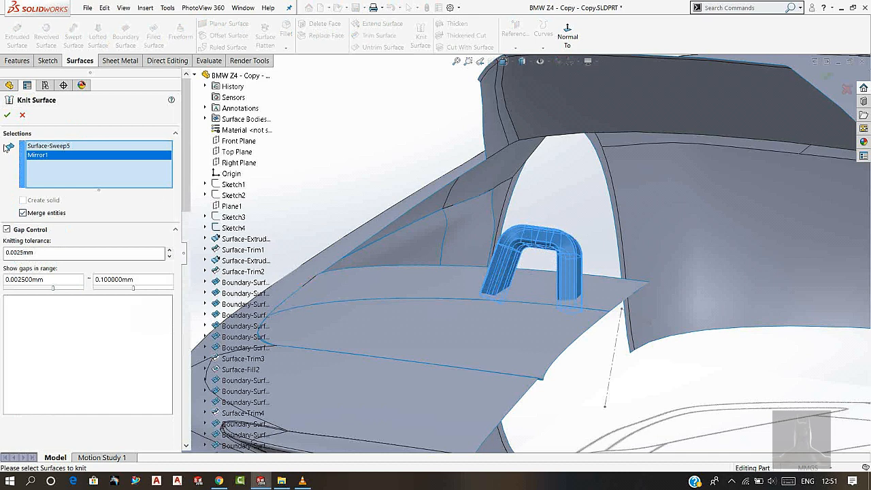
click(8, 114)
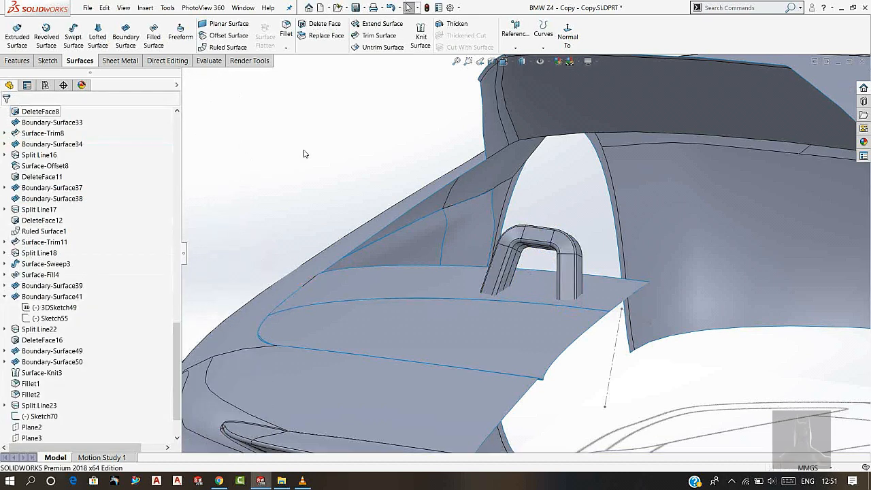
Trim the knitted hoop with the rear deck surface as the trim tool, keeping the portion above the deck.
middle_drag(304, 152, 469, 245)
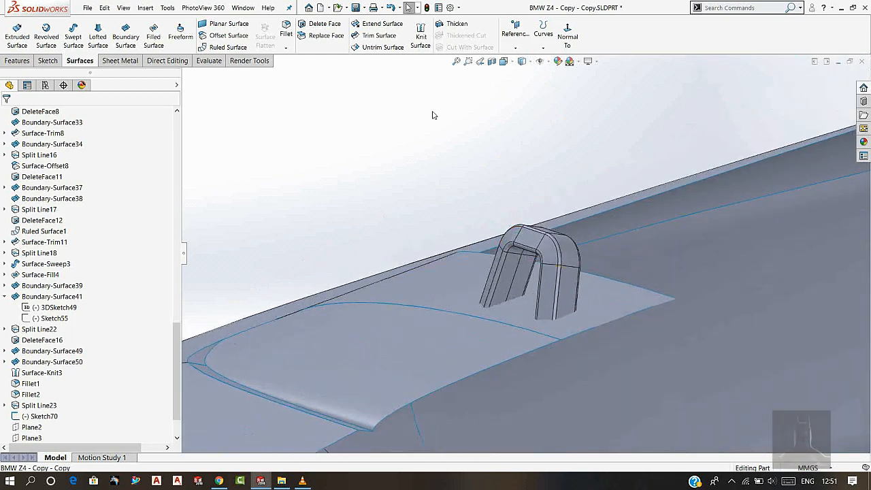
click(376, 36)
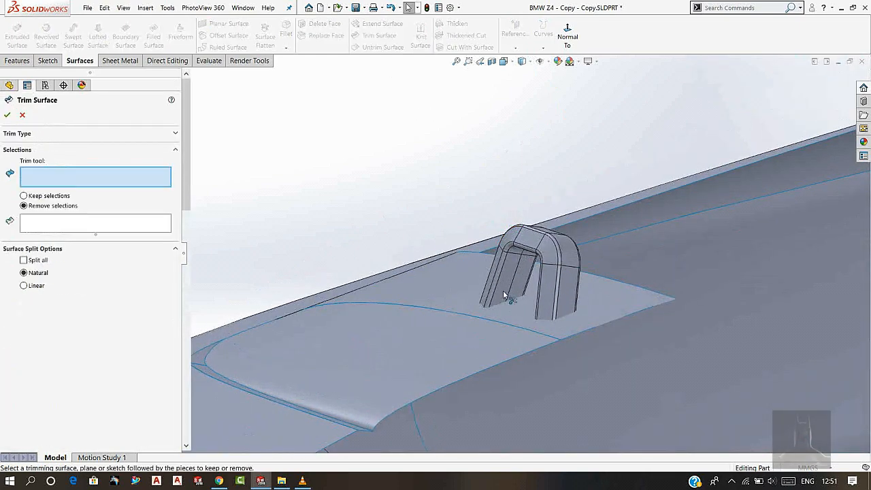
click(557, 289)
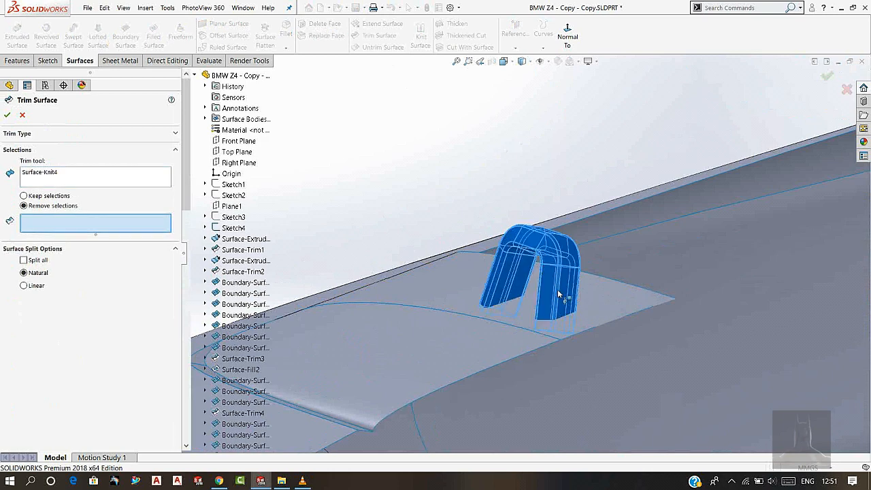
right_click(86, 180)
click(129, 187)
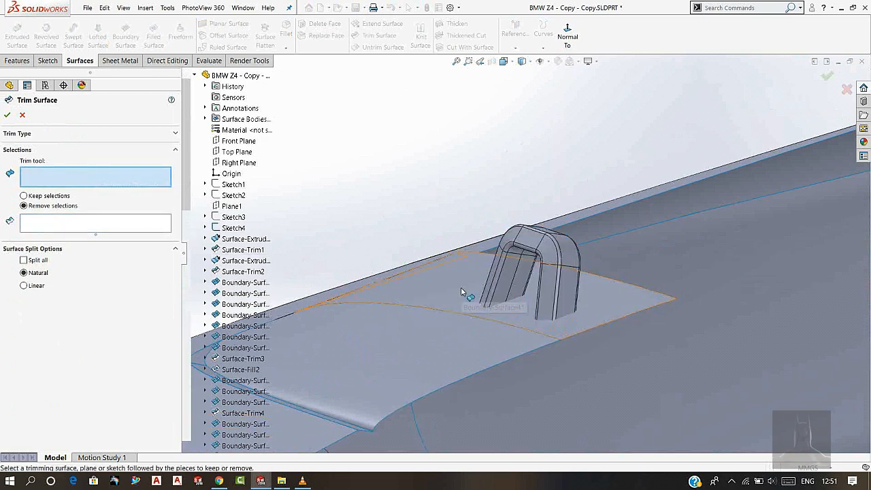
click(440, 271)
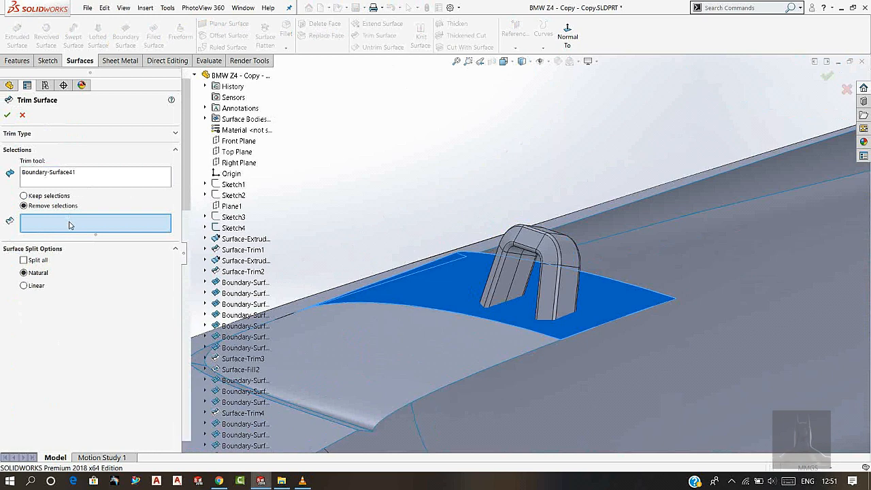
click(561, 262)
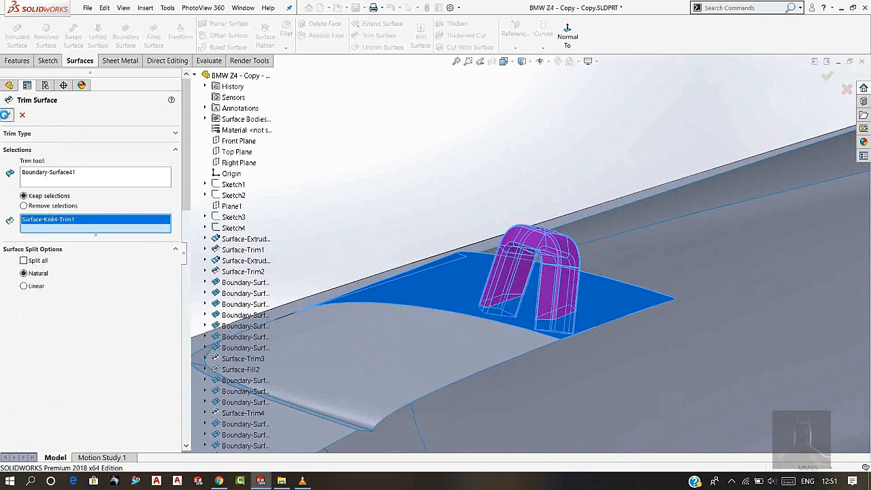
click(6, 117)
Trim the rear deck surface with the hoop as the trim tool, keeping the deck area outside the hoop's legs.
middle_drag(543, 334, 504, 278)
scroll(502, 275, up, 3)
scroll(405, 200, down, 7)
middle_drag(509, 242, 536, 292)
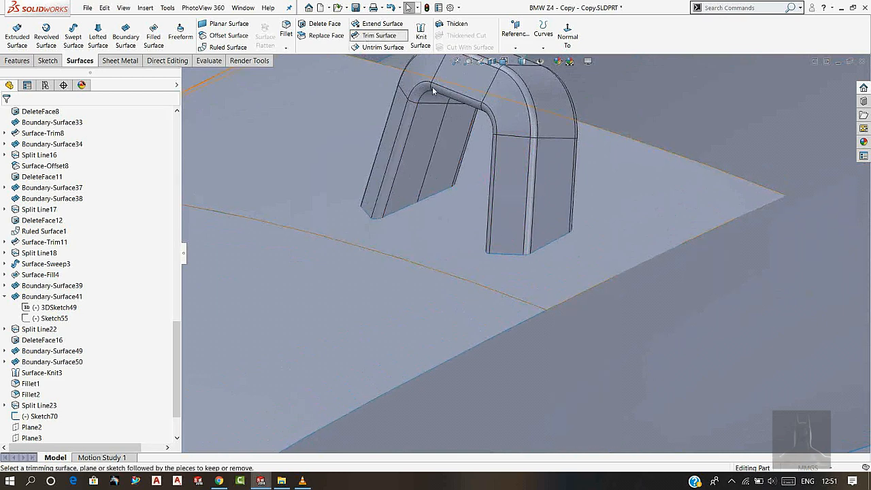
click(374, 35)
click(519, 155)
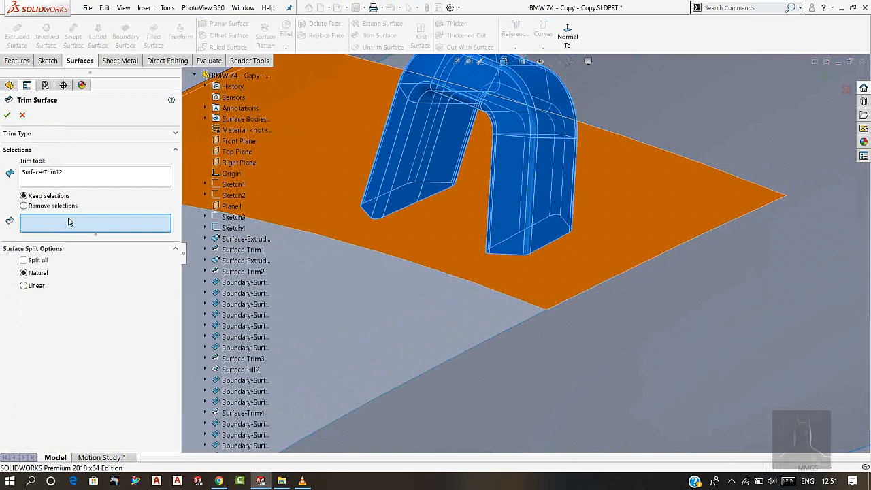
click(440, 238)
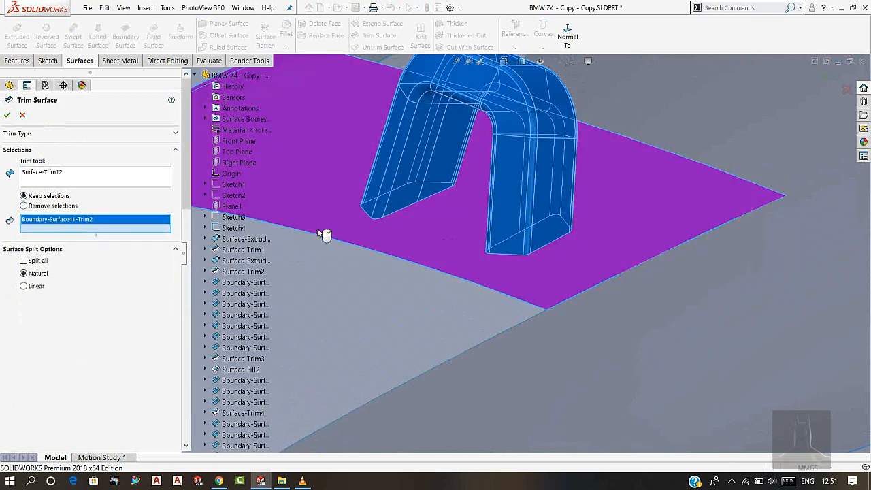
click(7, 116)
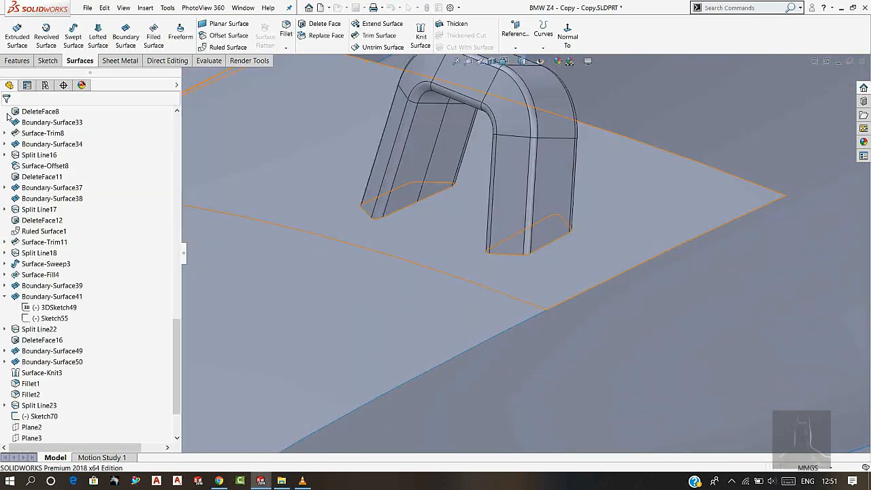
Check the openings under the hoop's legs from beneath the deck and hide all sketches, planes and other reference items.
scroll(491, 242, up, 3)
middle_drag(457, 193, 486, 153)
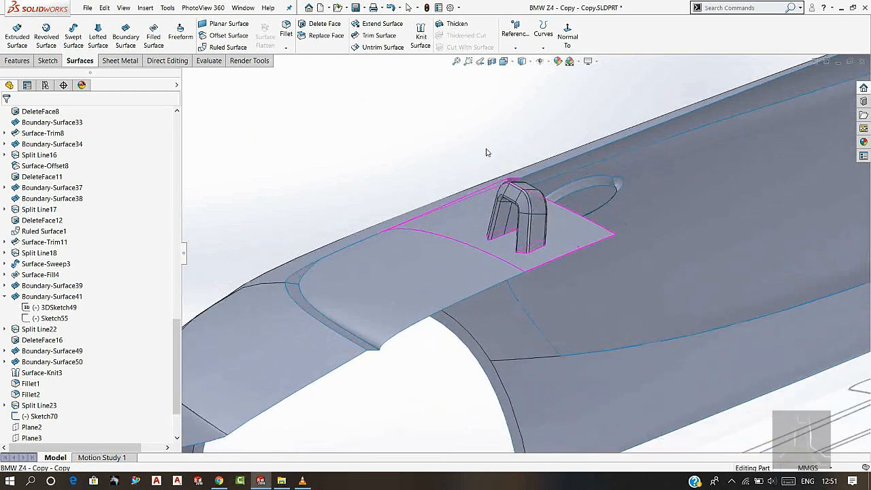
scroll(541, 248, down, 5)
scroll(533, 216, up, 1)
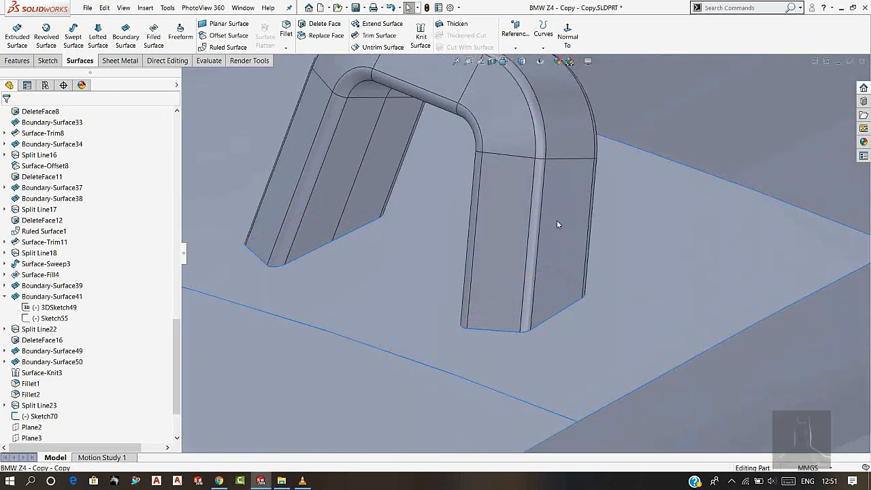
click(541, 226)
mouse_move(541, 226)
middle_down()
mouse_move(519, 216)
mouse_move(471, 112)
mouse_move(467, 60)
mouse_move(470, 101)
middle_up()
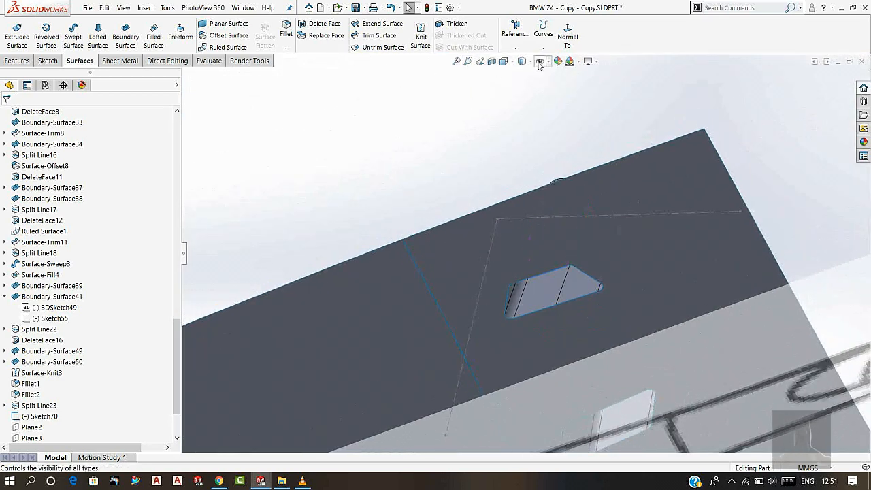
click(540, 61)
scroll(508, 253, down, 2)
middle_drag(593, 286, 664, 354)
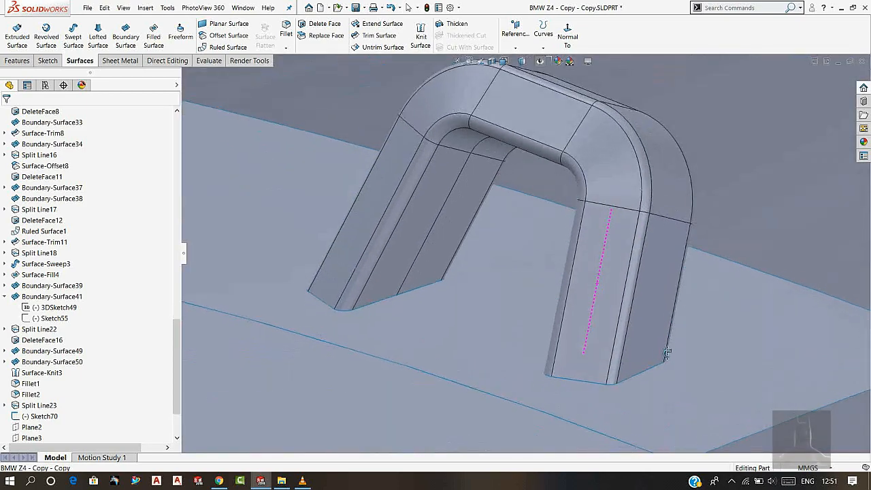
scroll(651, 342, up, 6)
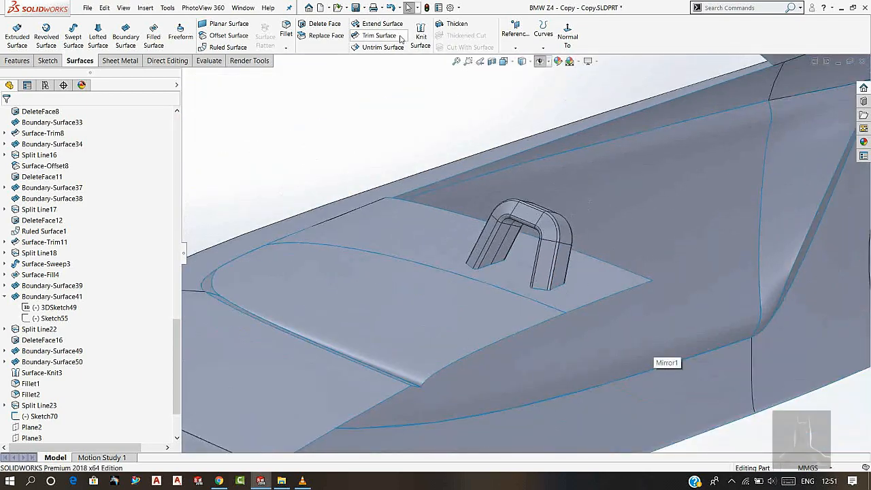
Knit the trimmed rear deck surface and the trimmed hoop together.
click(420, 37)
click(452, 241)
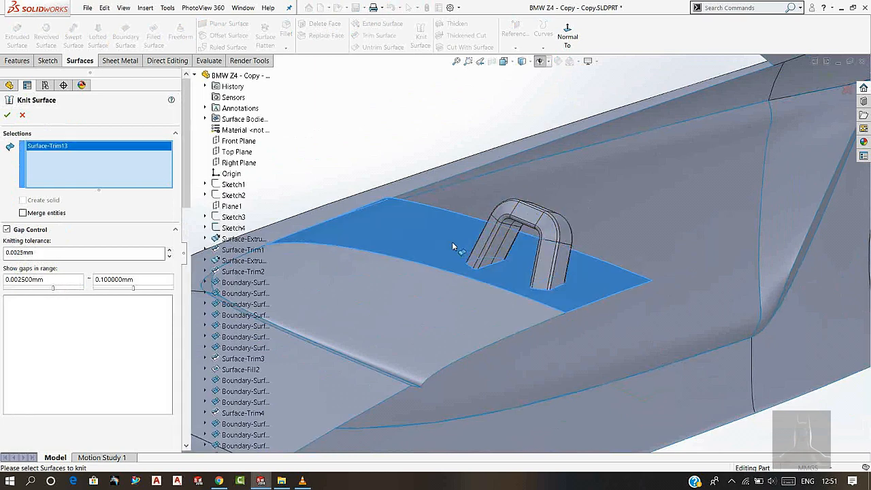
click(490, 236)
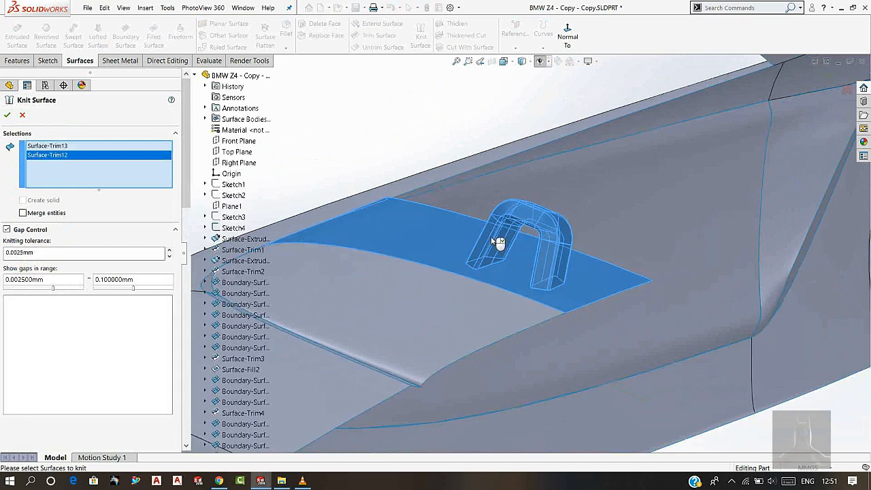
click(6, 114)
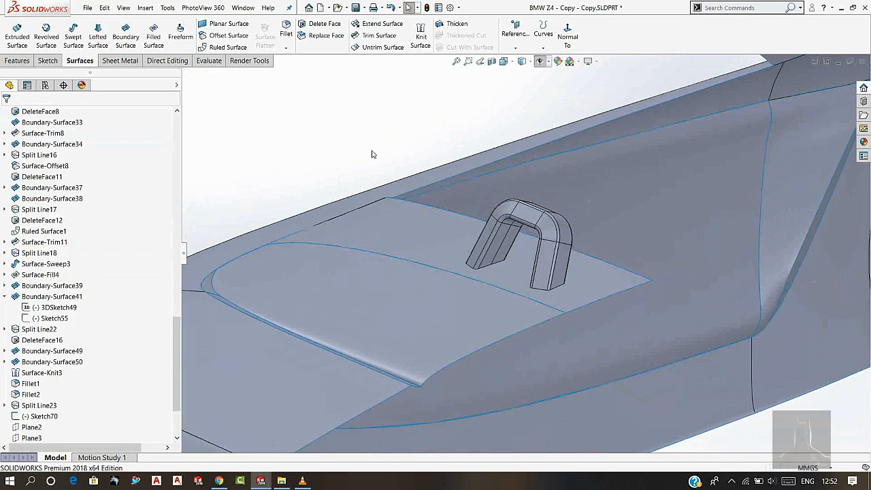
Fillet the base edges of both hoop legs where they meet the deck with a symmetric 5 mm radius.
click(285, 31)
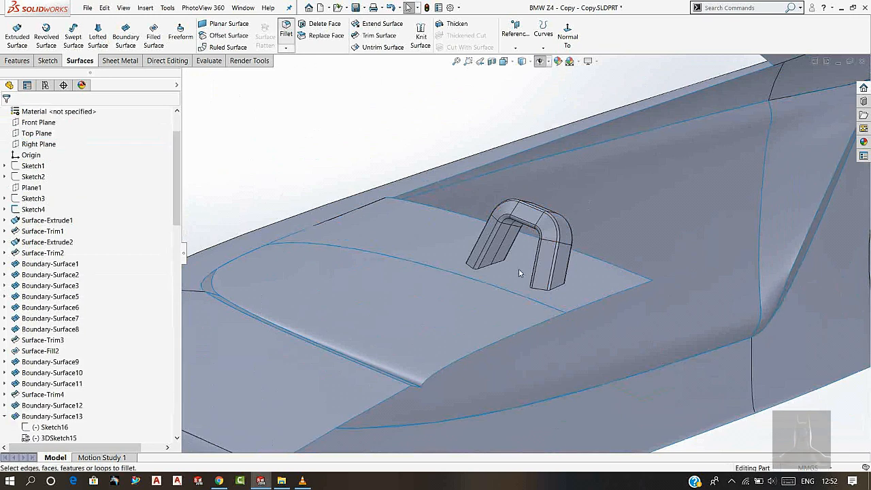
scroll(513, 269, down, 3)
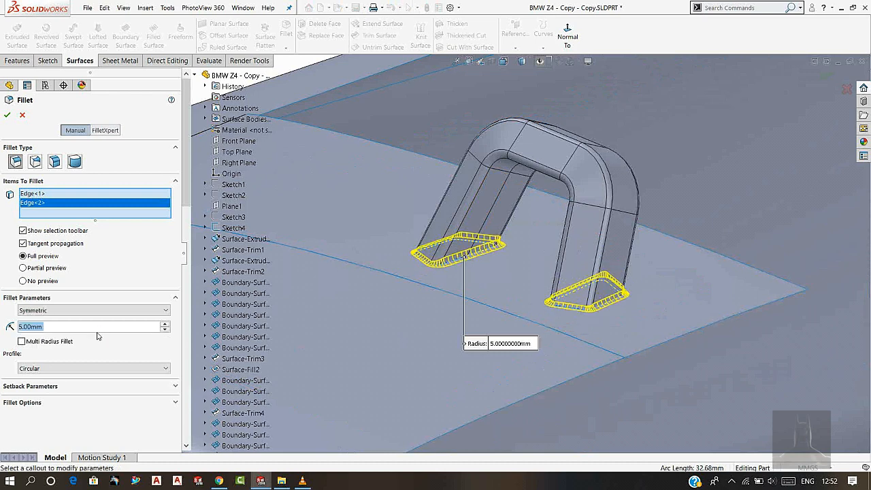
key(Return)
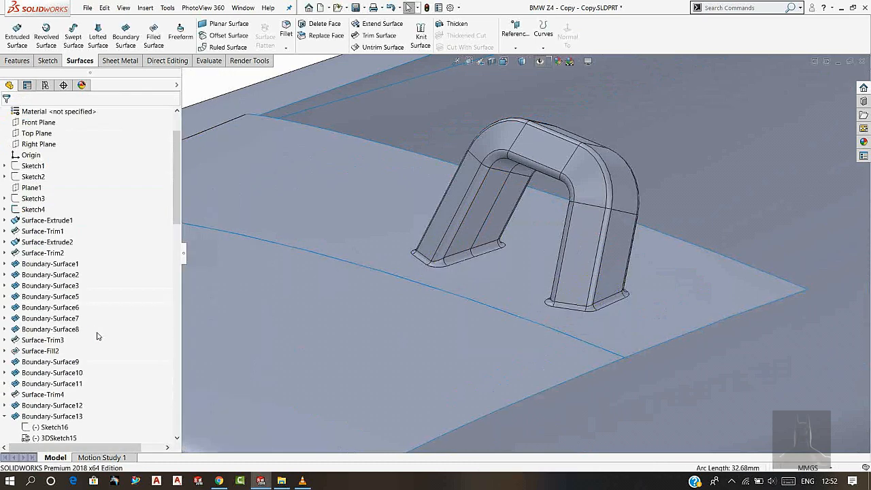
Examine the filleted hoop's position and proportions against the whole car body from the side and front.
scroll(519, 294, up, 5)
middle_drag(516, 219, 639, 180)
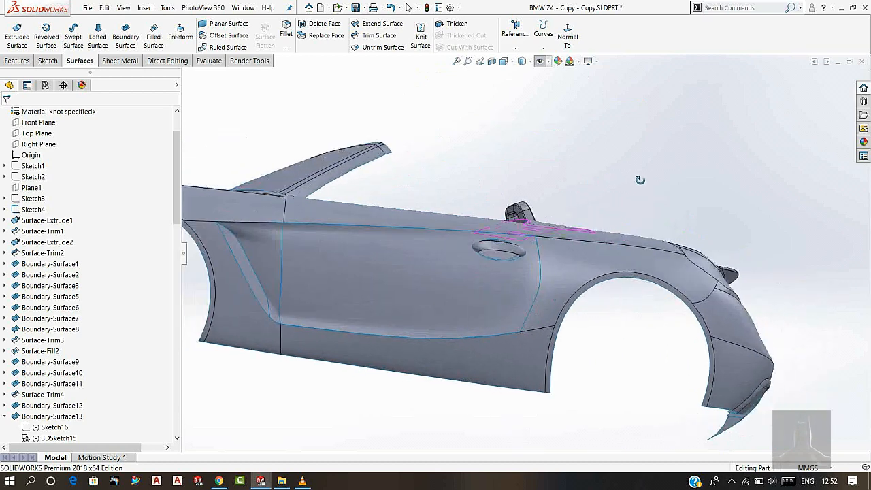
scroll(538, 204, down, 3)
middle_drag(538, 204, 539, 275)
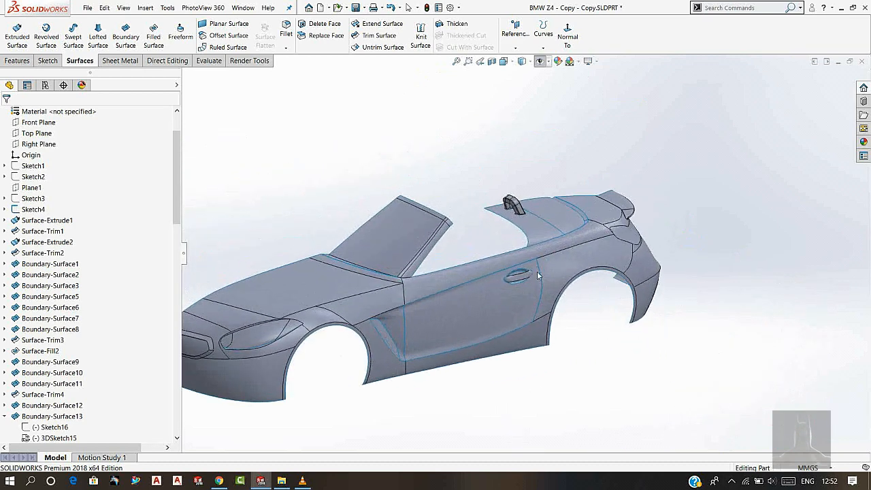